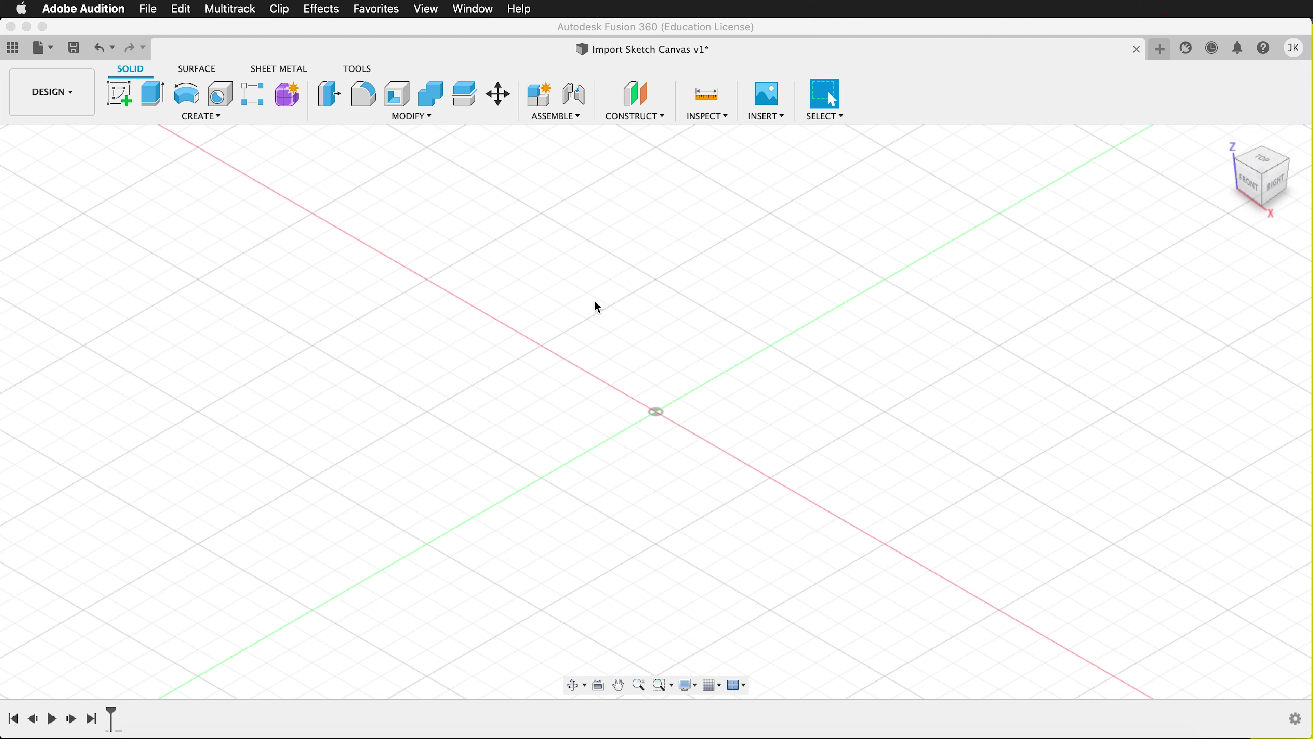
Bring the Fusion 360 window with the empty bear design to the front.
click(690, 329)
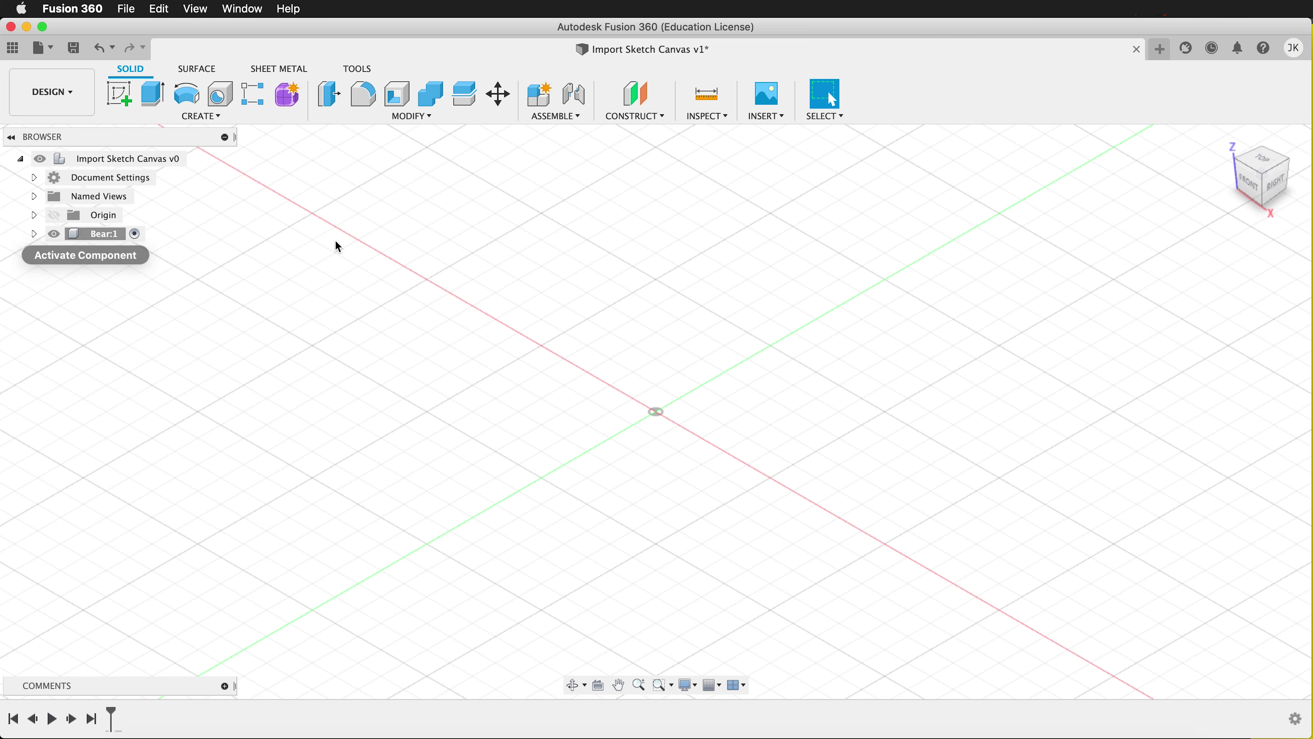
Insert bear front.jpg as a canvas on the XZ plane with its scale set to 4.
click(774, 123)
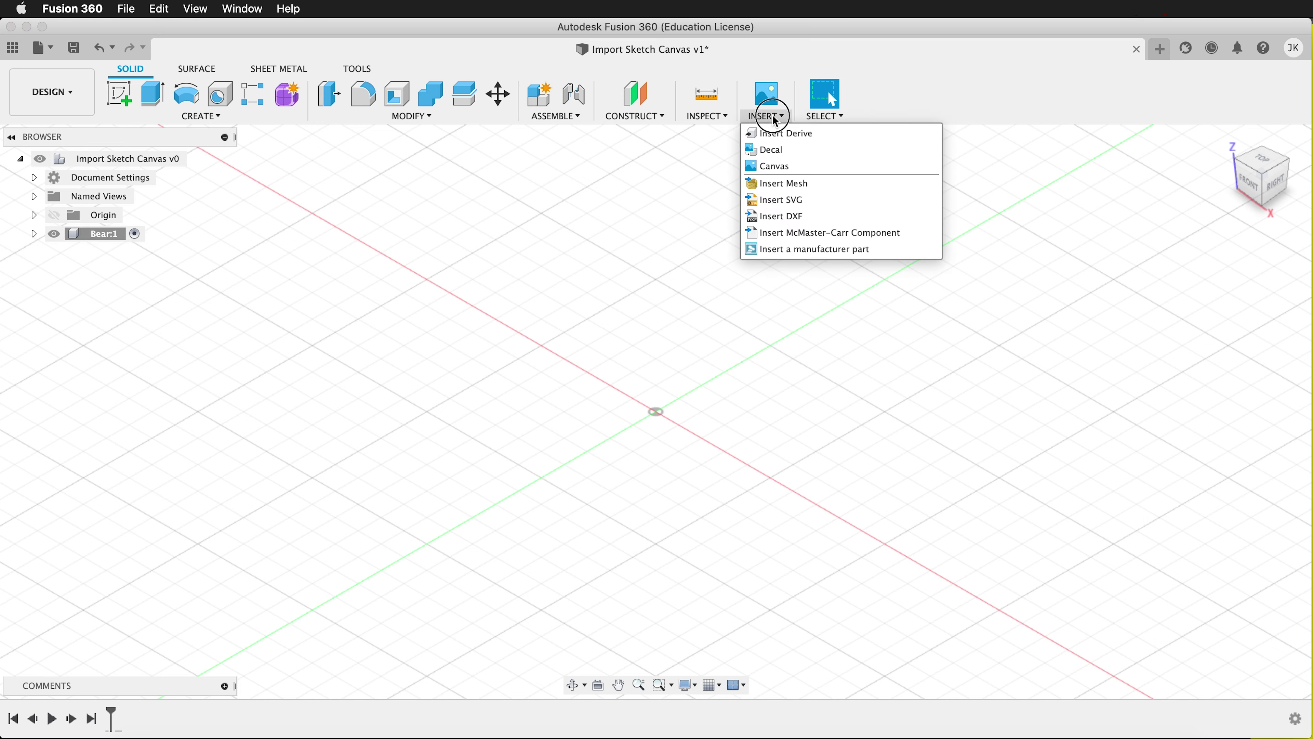
click(789, 172)
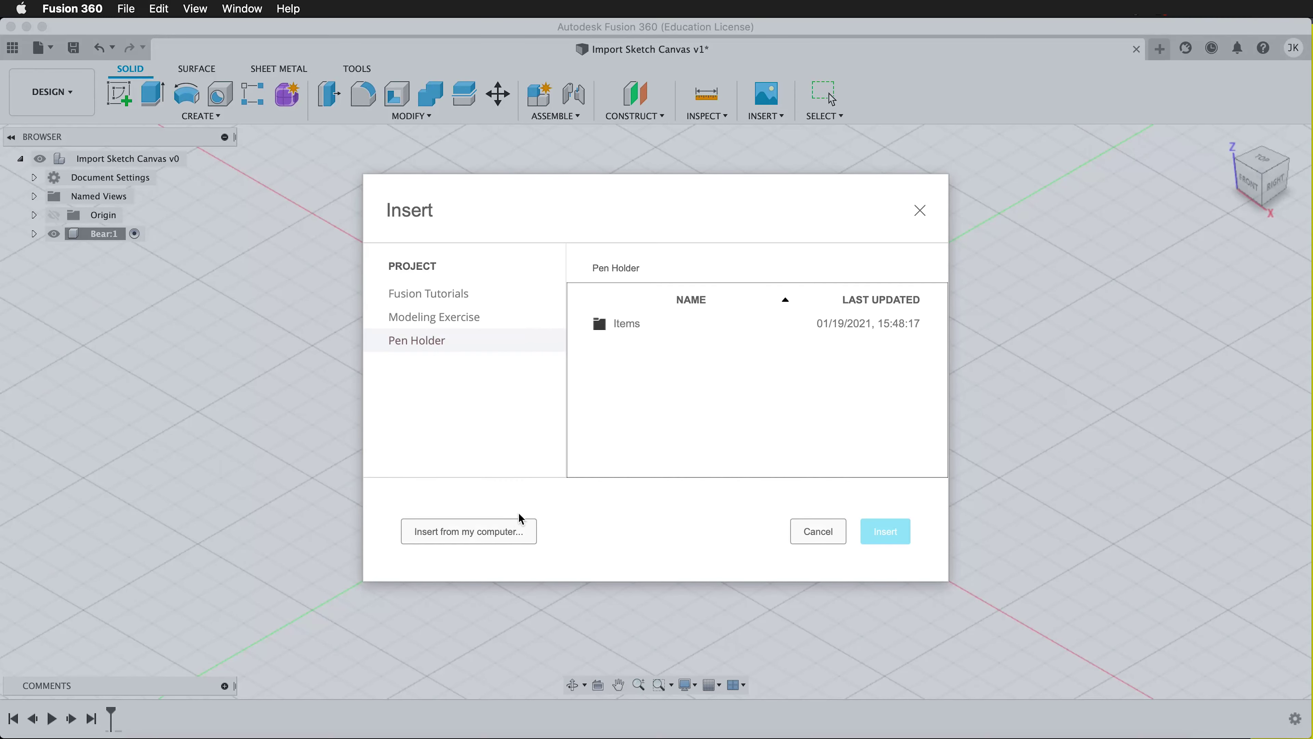
click(472, 531)
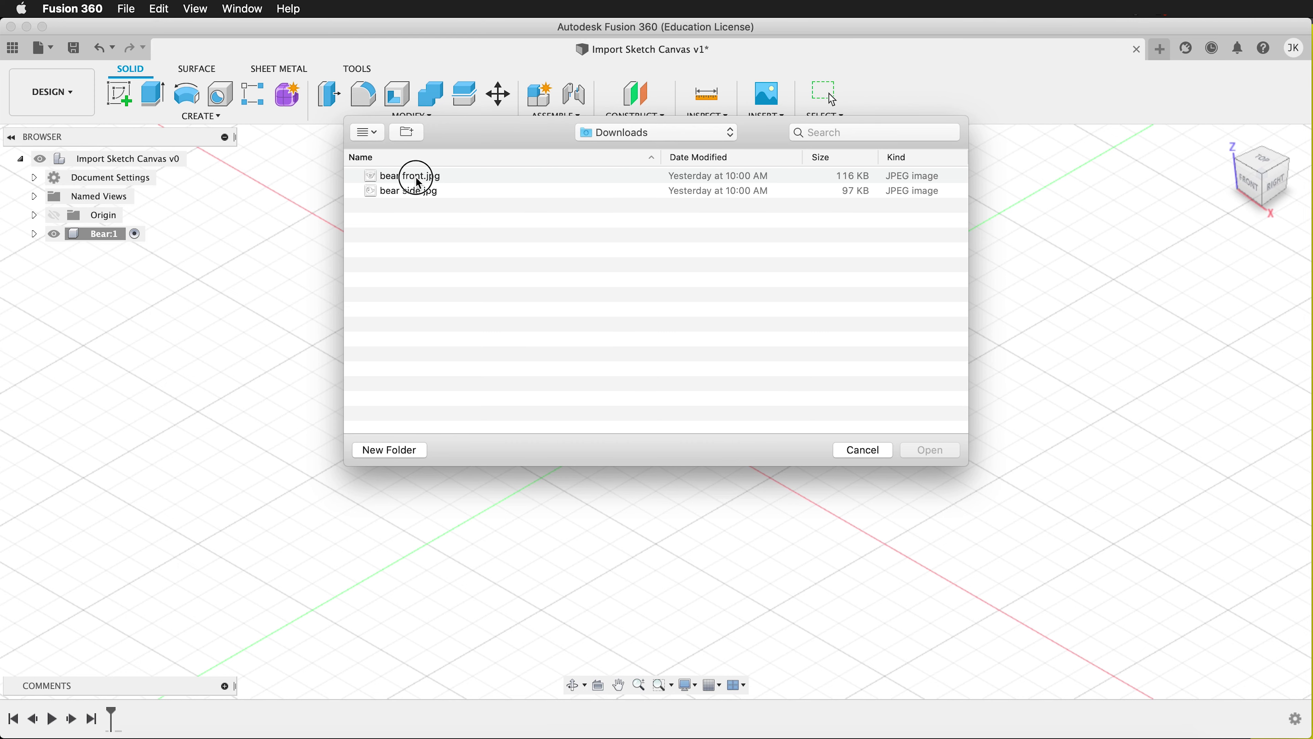
click(414, 176)
click(931, 450)
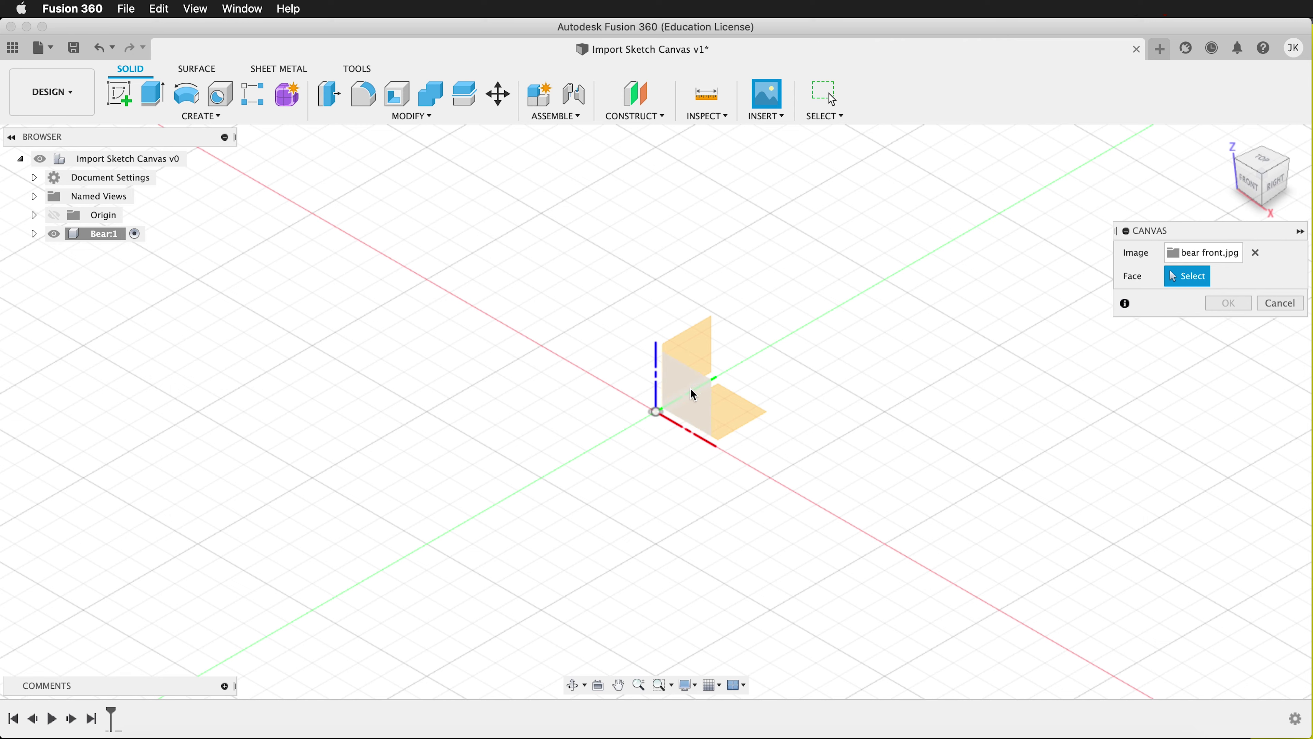
click(675, 386)
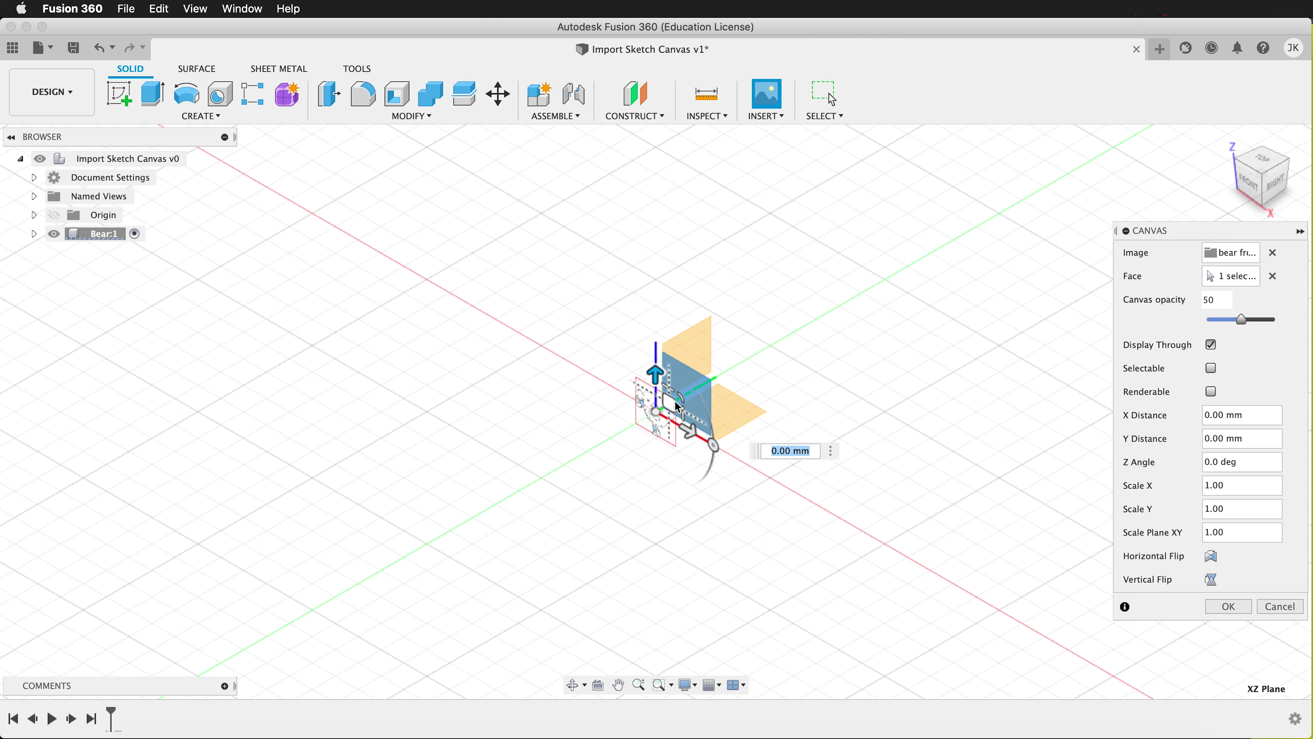
drag(683, 401, 748, 370)
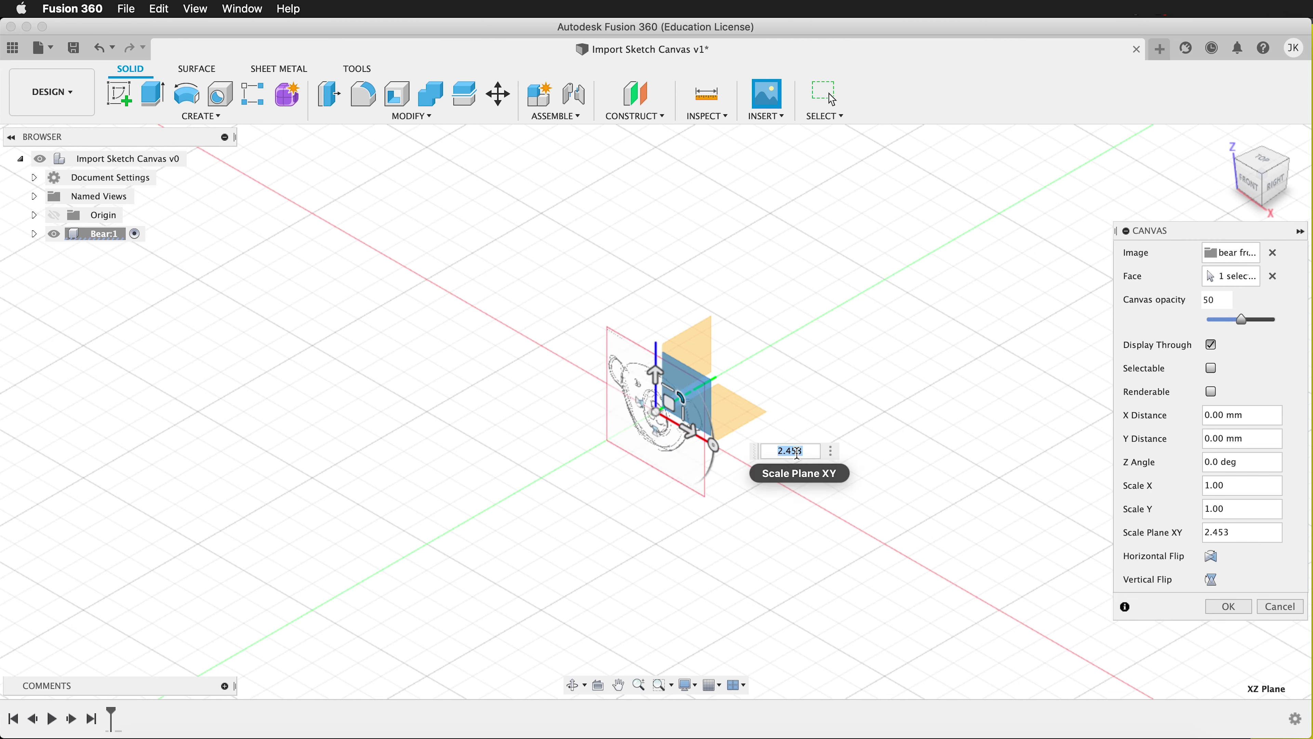
text(4)
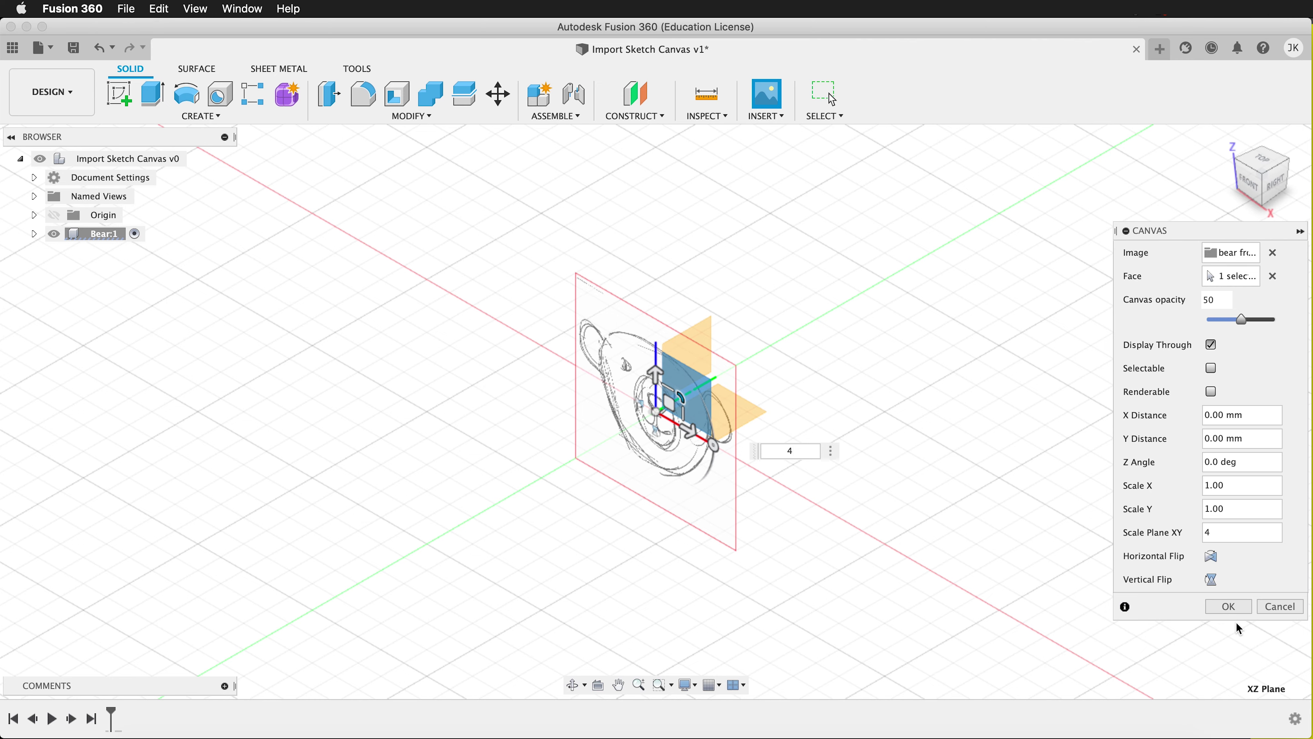
click(1228, 607)
Start a second canvas using the bear side.jpg image from the computer.
click(1249, 180)
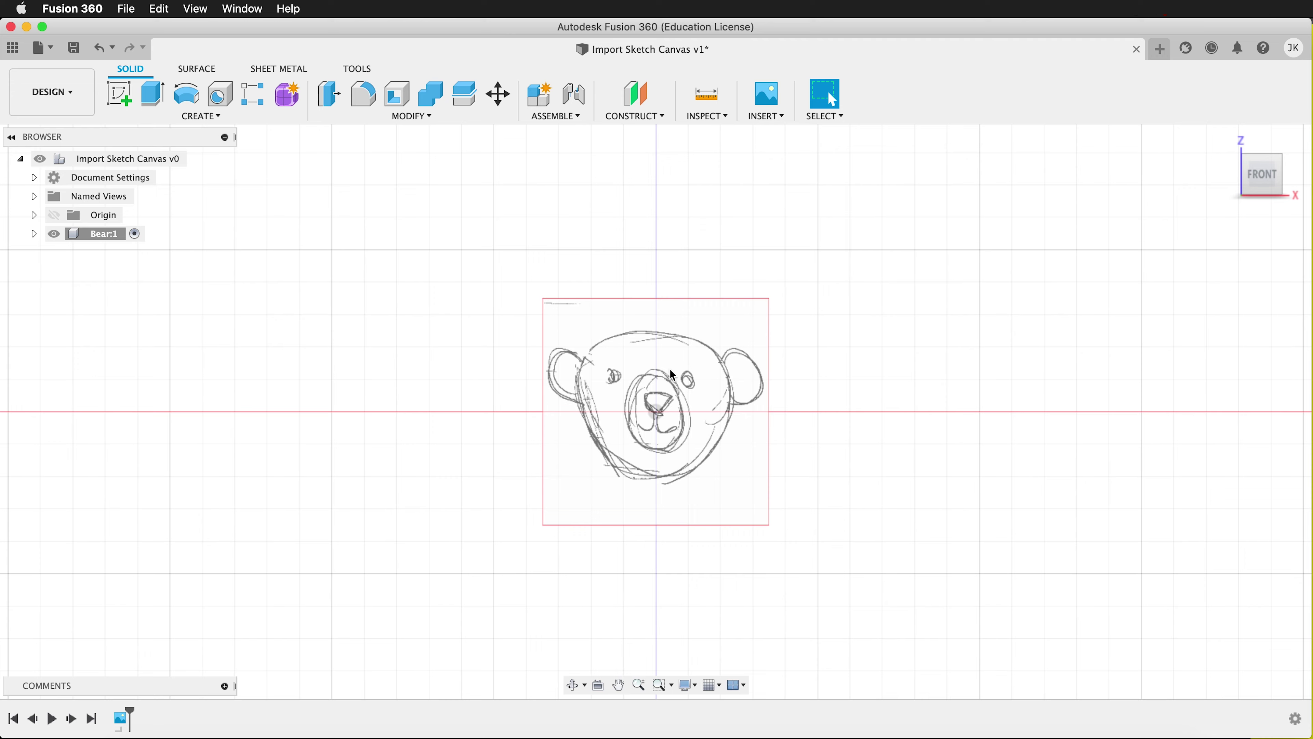
click(769, 116)
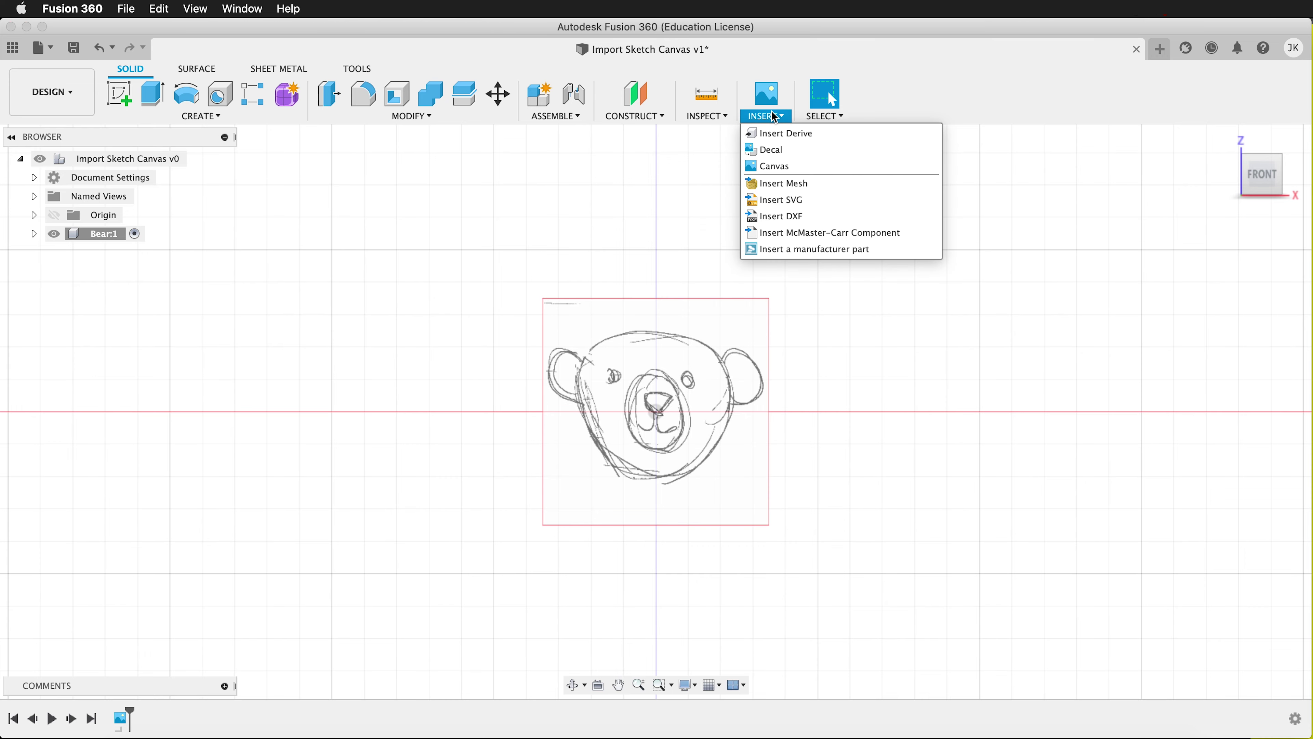
click(781, 167)
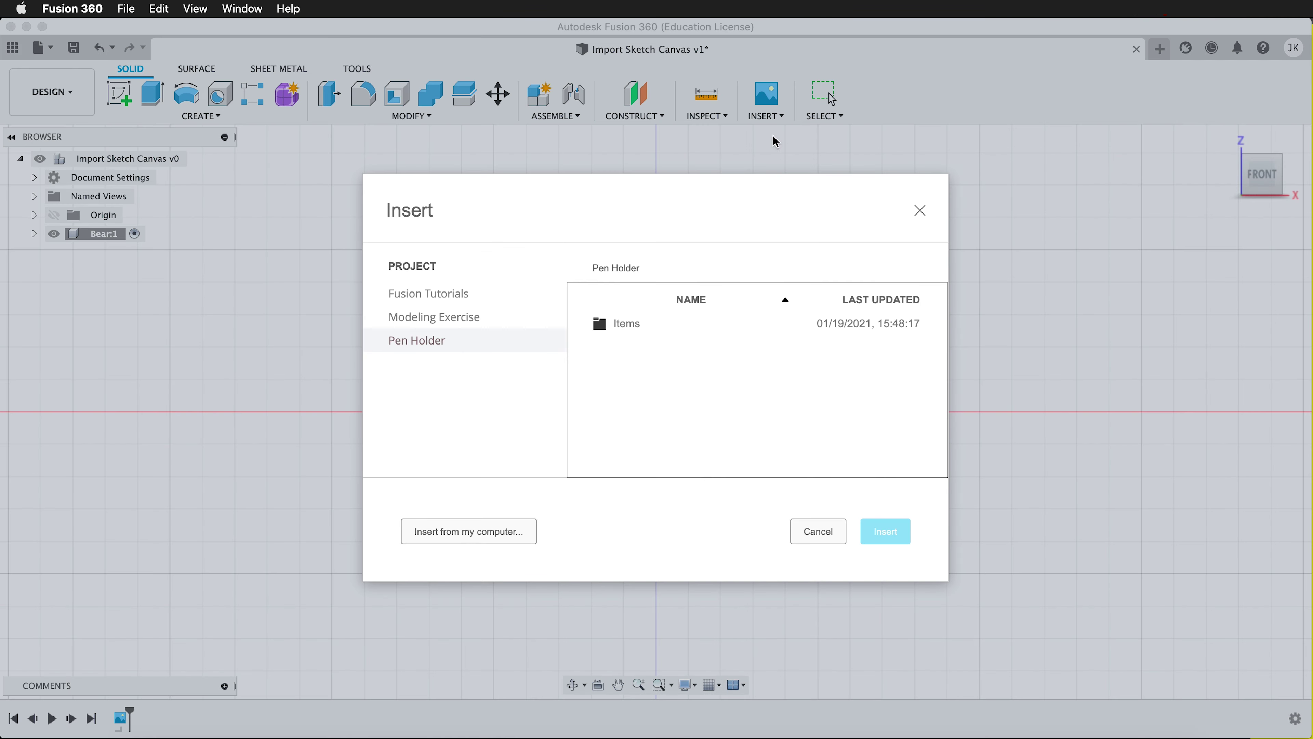
click(494, 532)
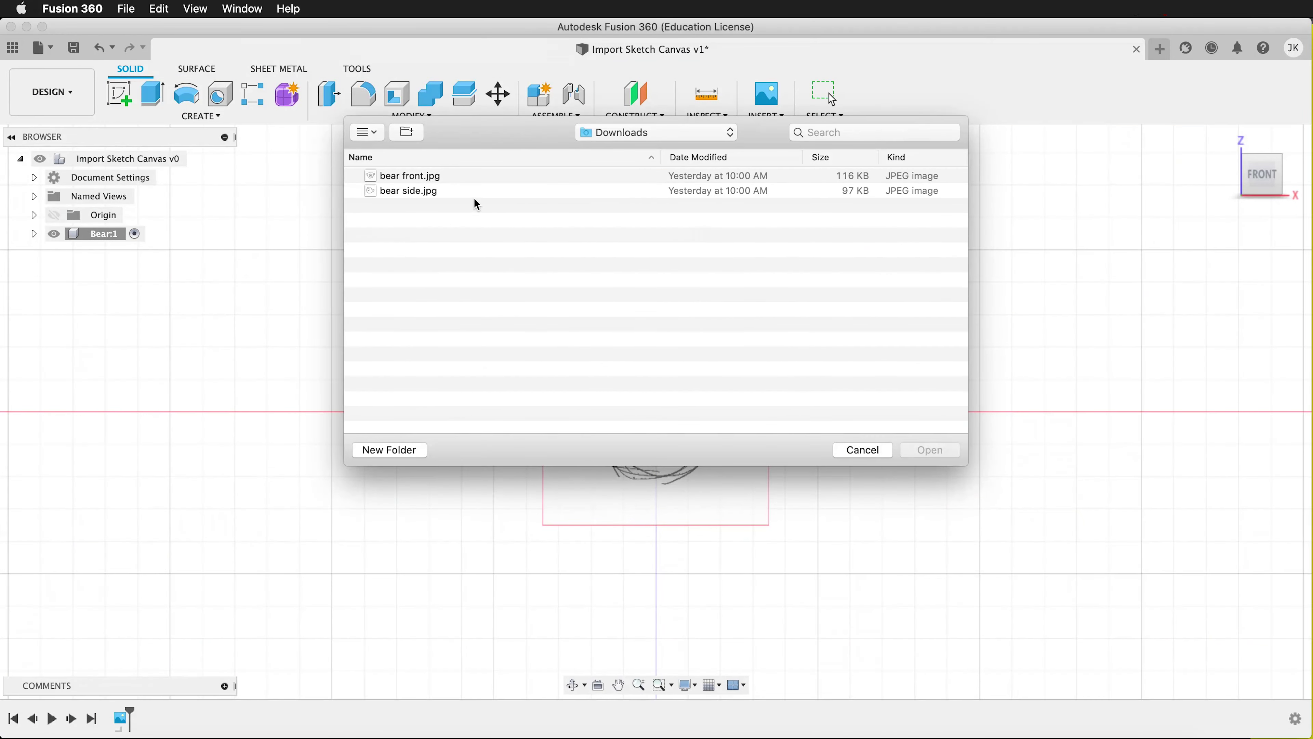
click(381, 192)
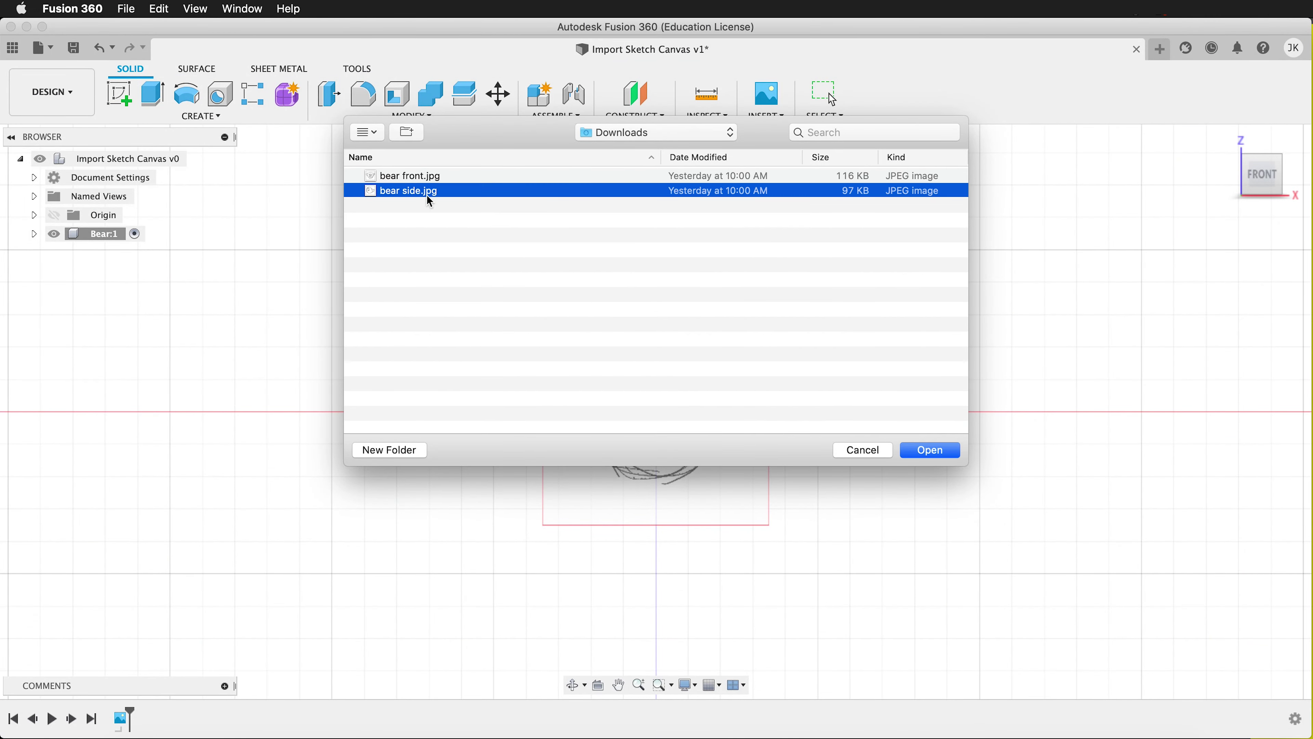
click(916, 450)
Place the side canvas on the YZ plane, scaled by 4 and flipped horizontally.
shift+middle_drag(944, 314, 840, 344)
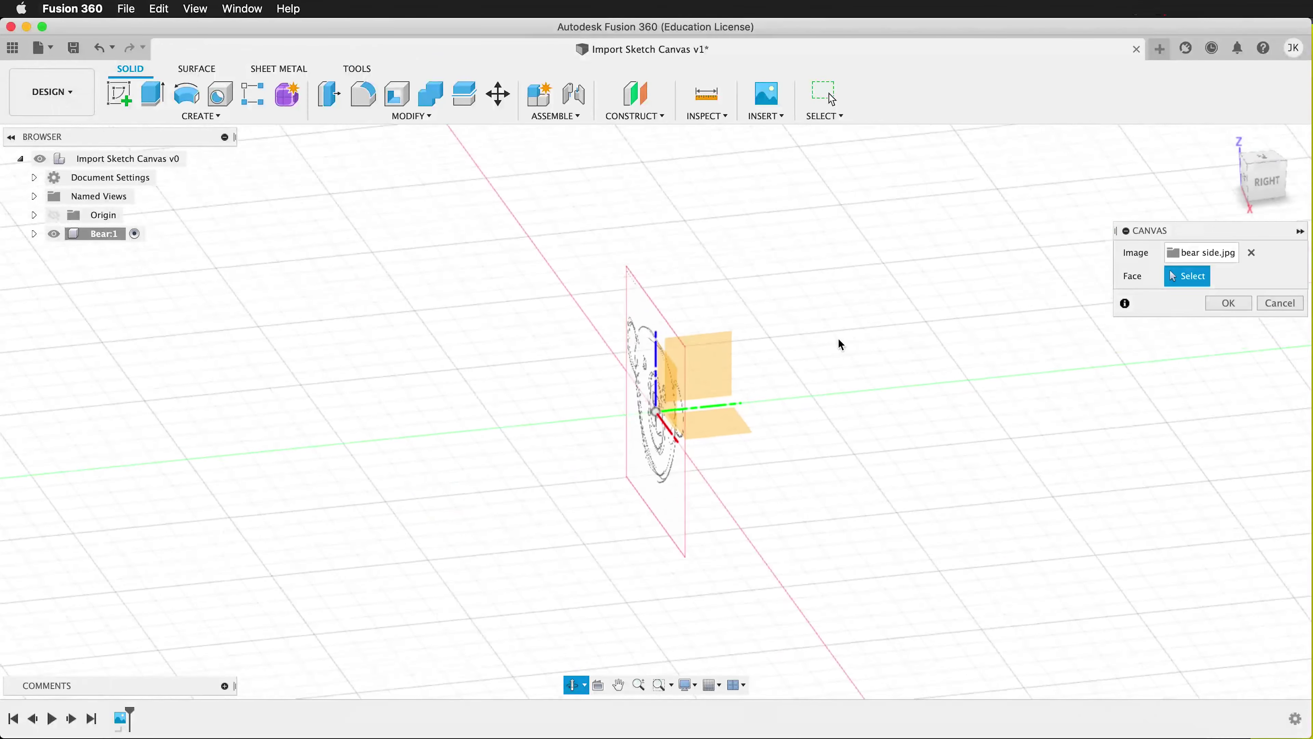
click(726, 371)
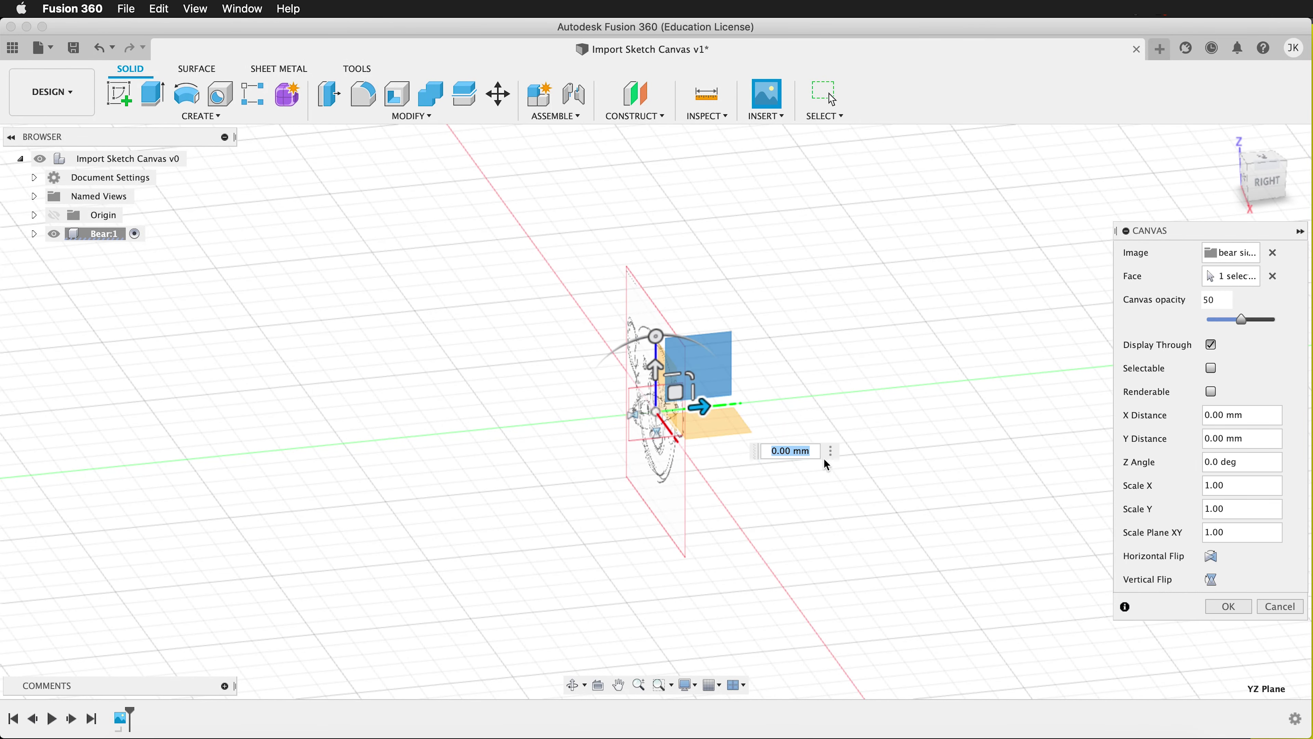
drag(696, 376, 710, 365)
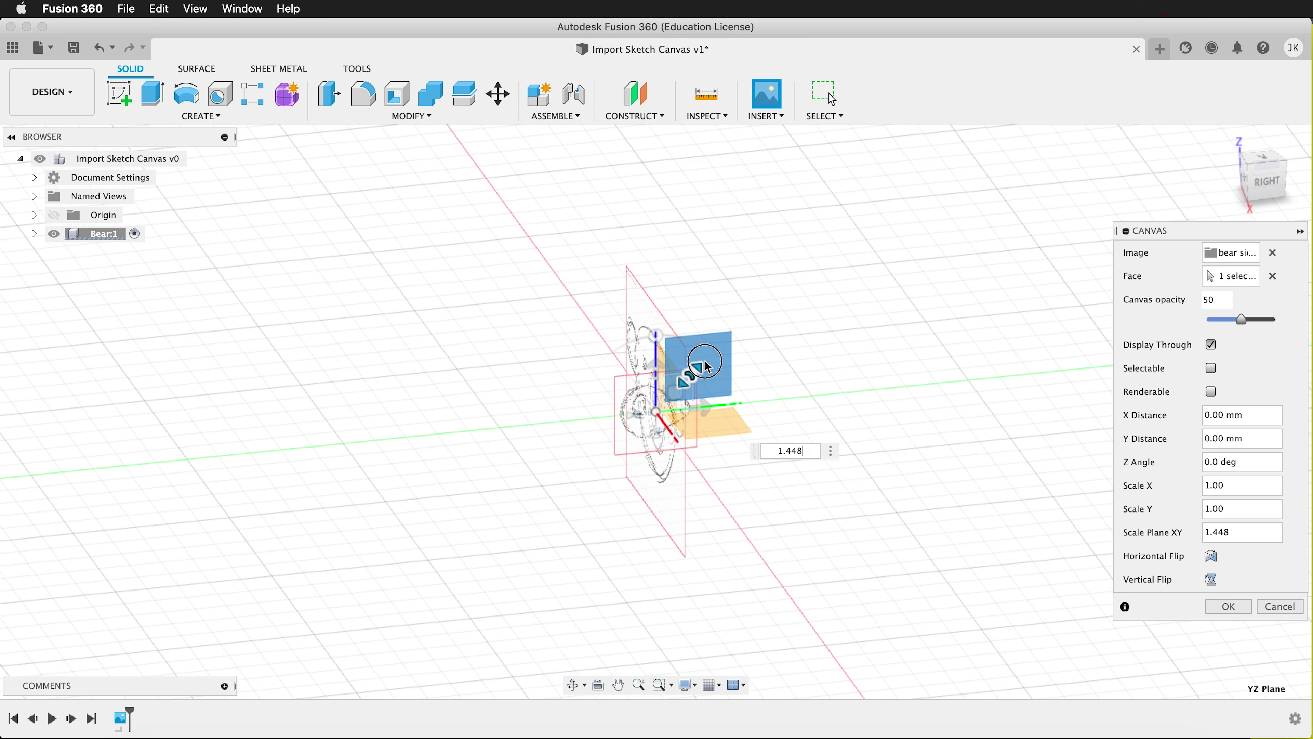
click(791, 450)
text(4)
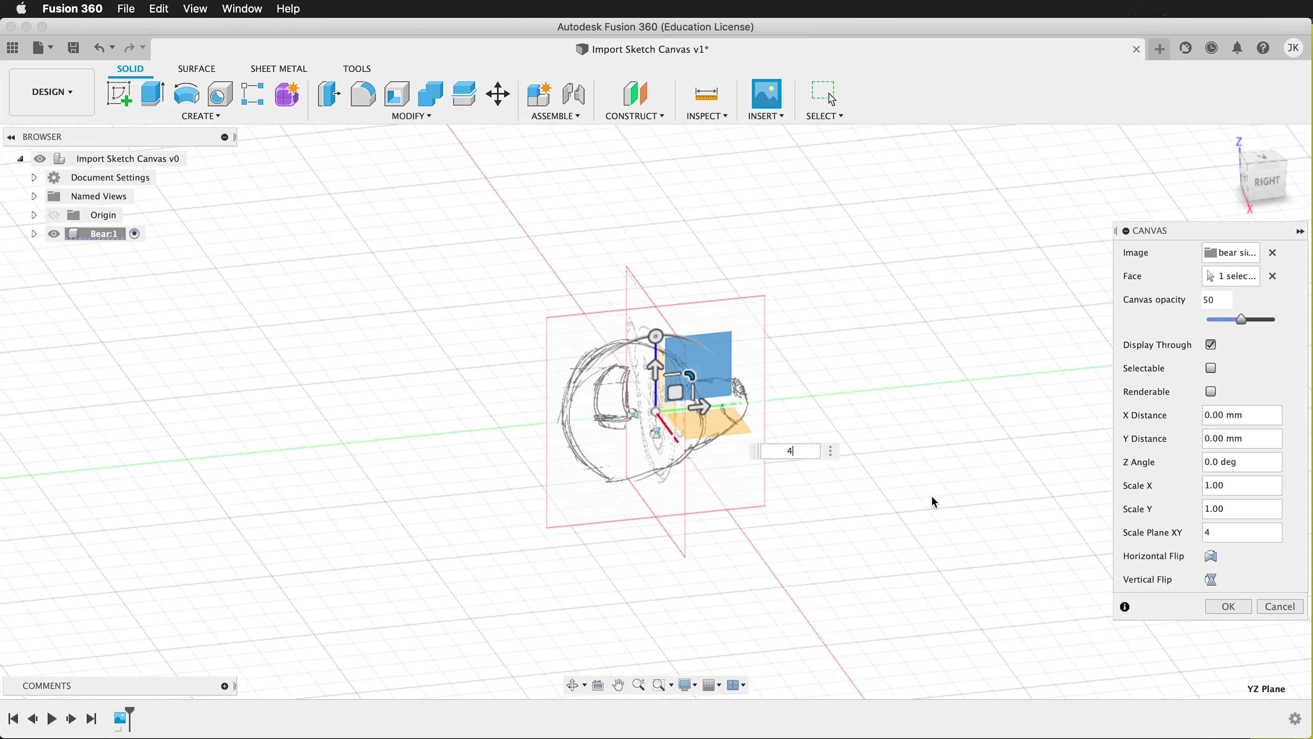
click(1211, 556)
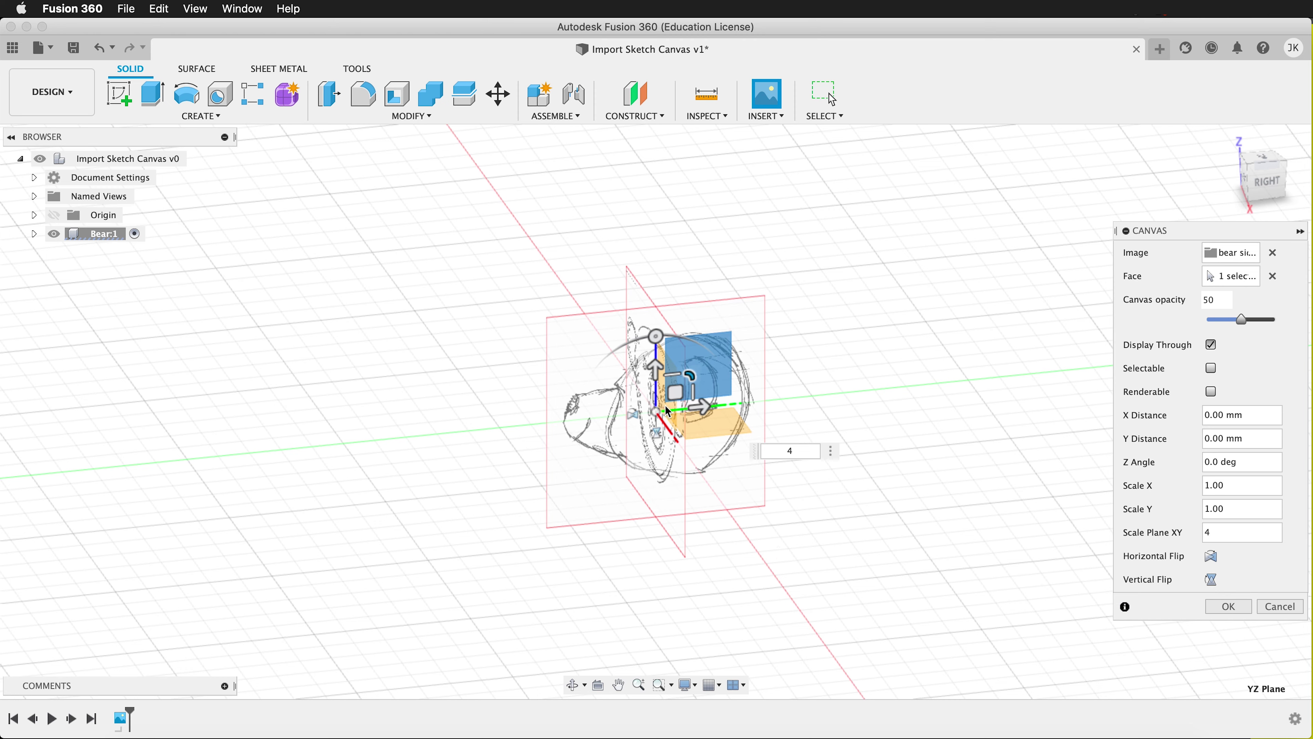
click(1213, 605)
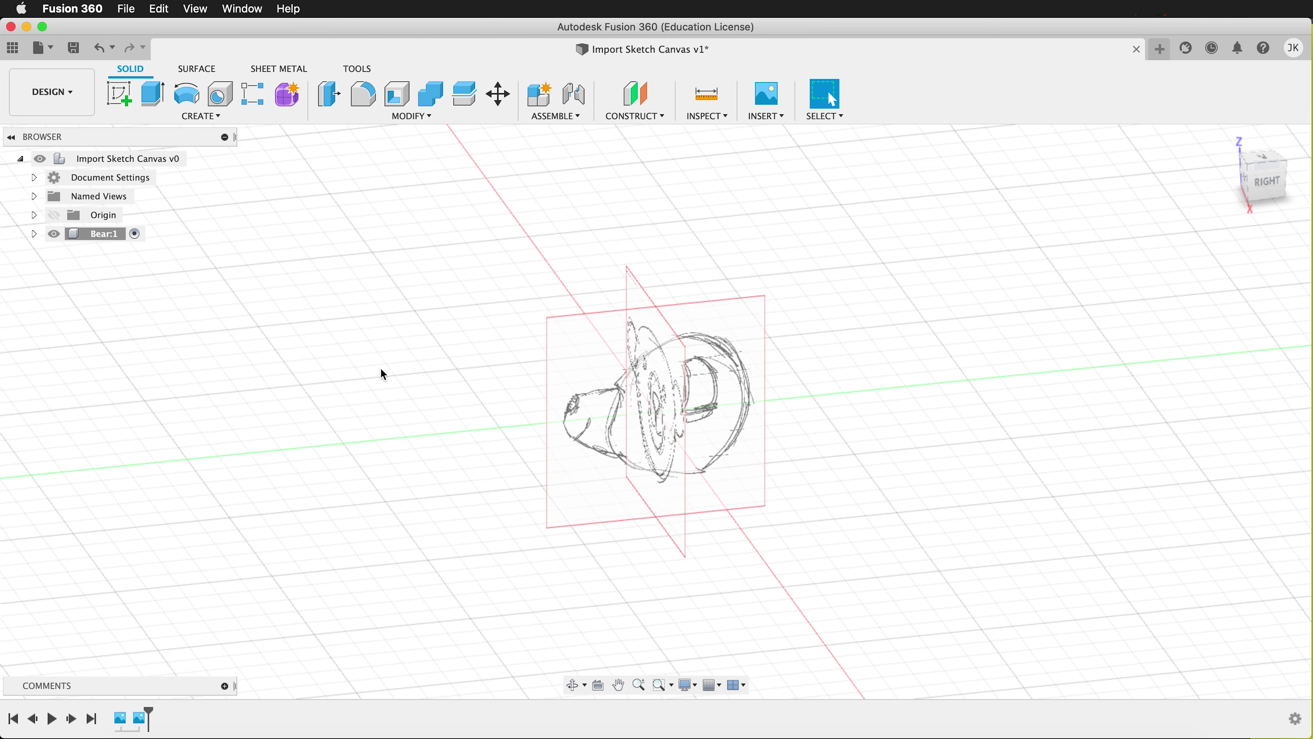
Switch to the front view, zoom in, and expand Bear:1's Canvases folder to list both canvases.
click(1262, 191)
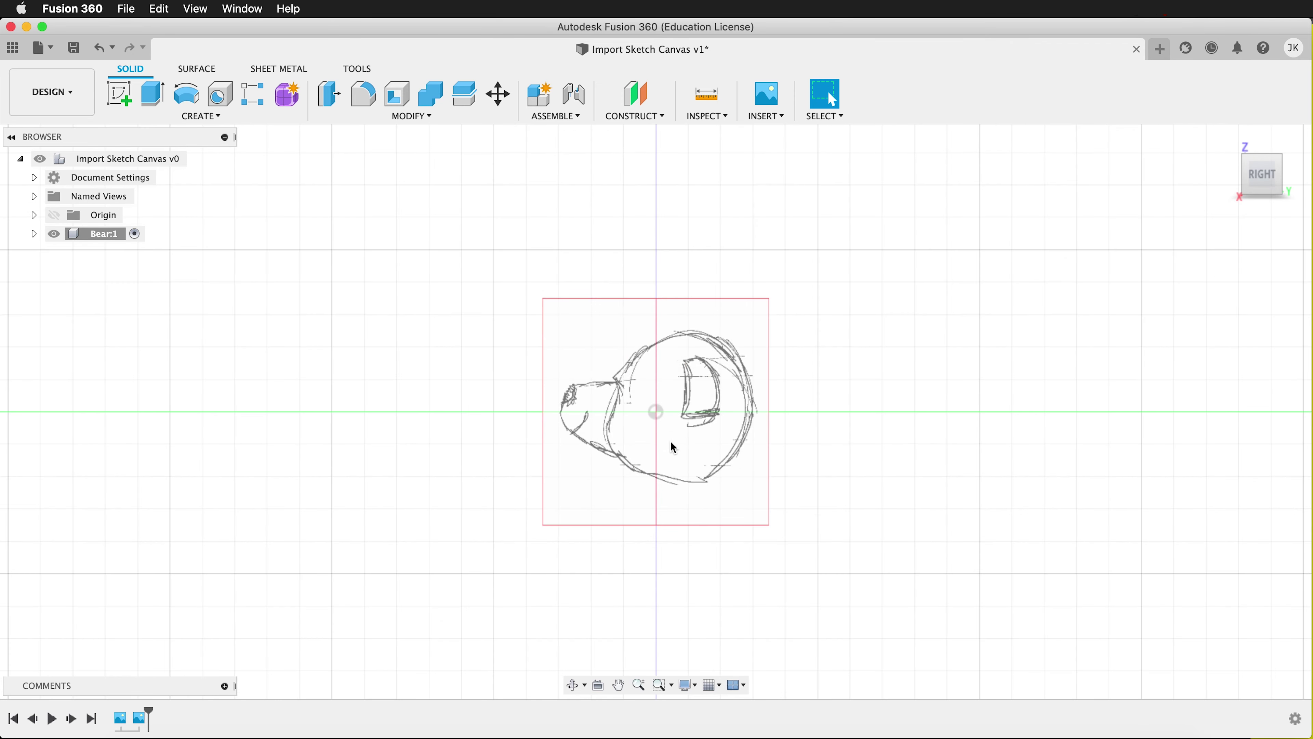
click(1244, 174)
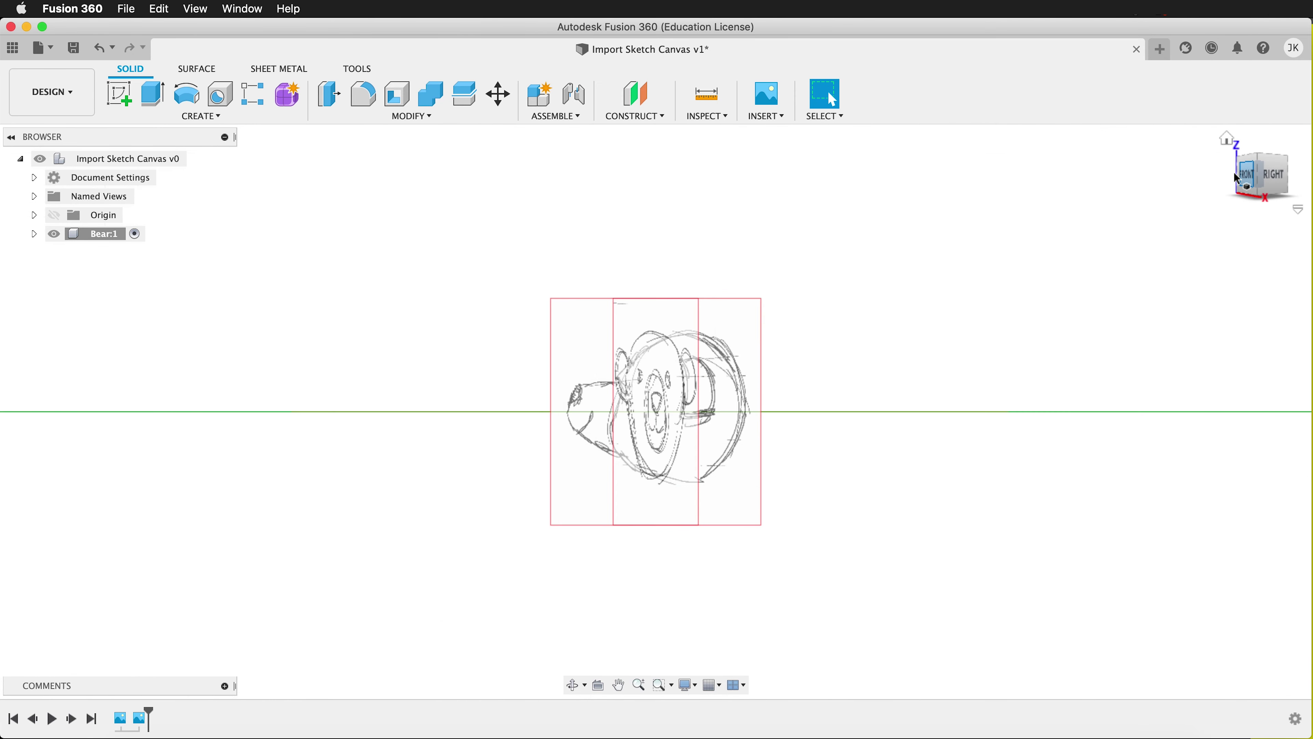
scroll(745, 448, up, 5)
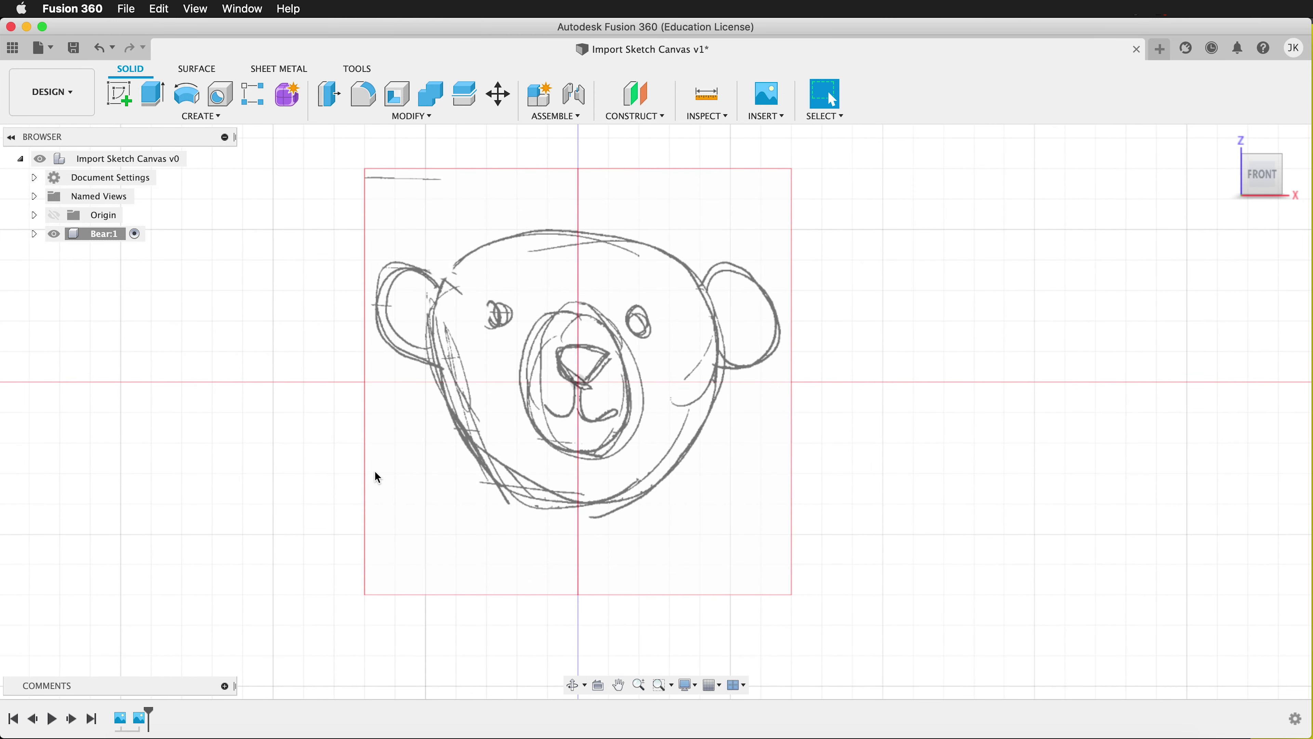
click(34, 233)
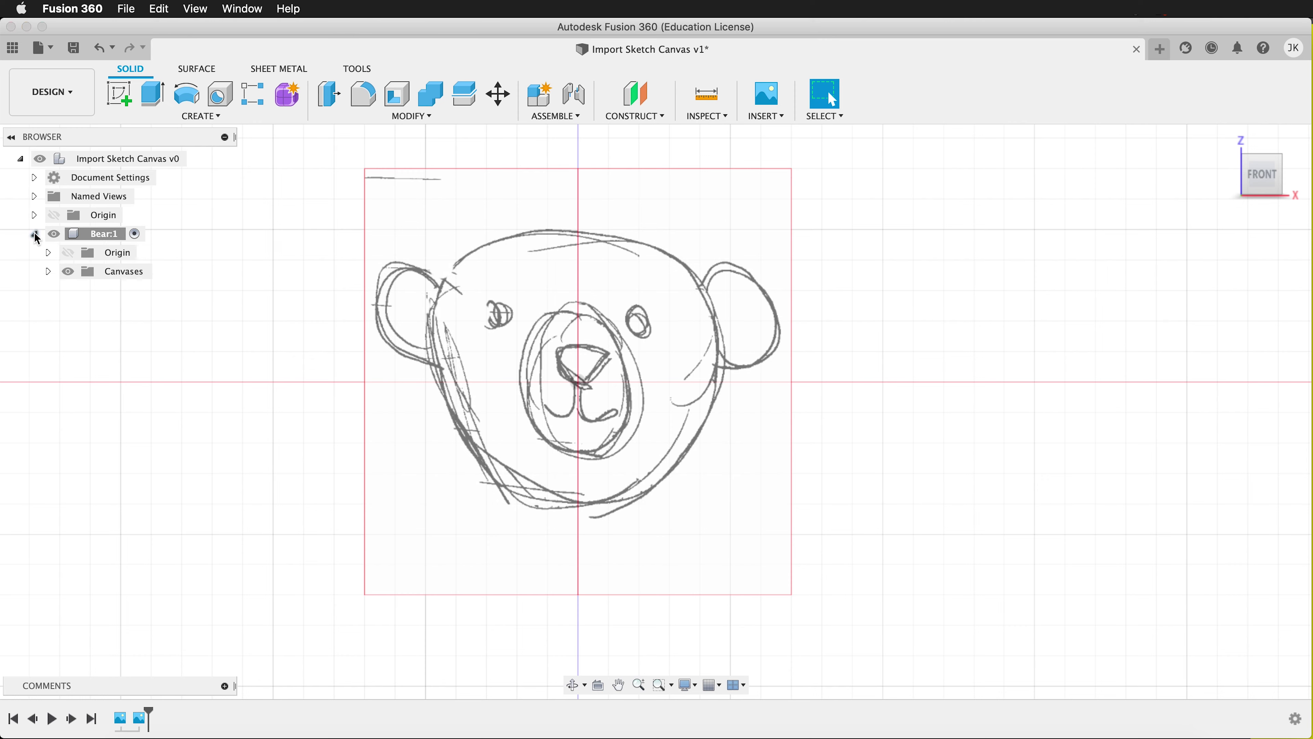
click(49, 271)
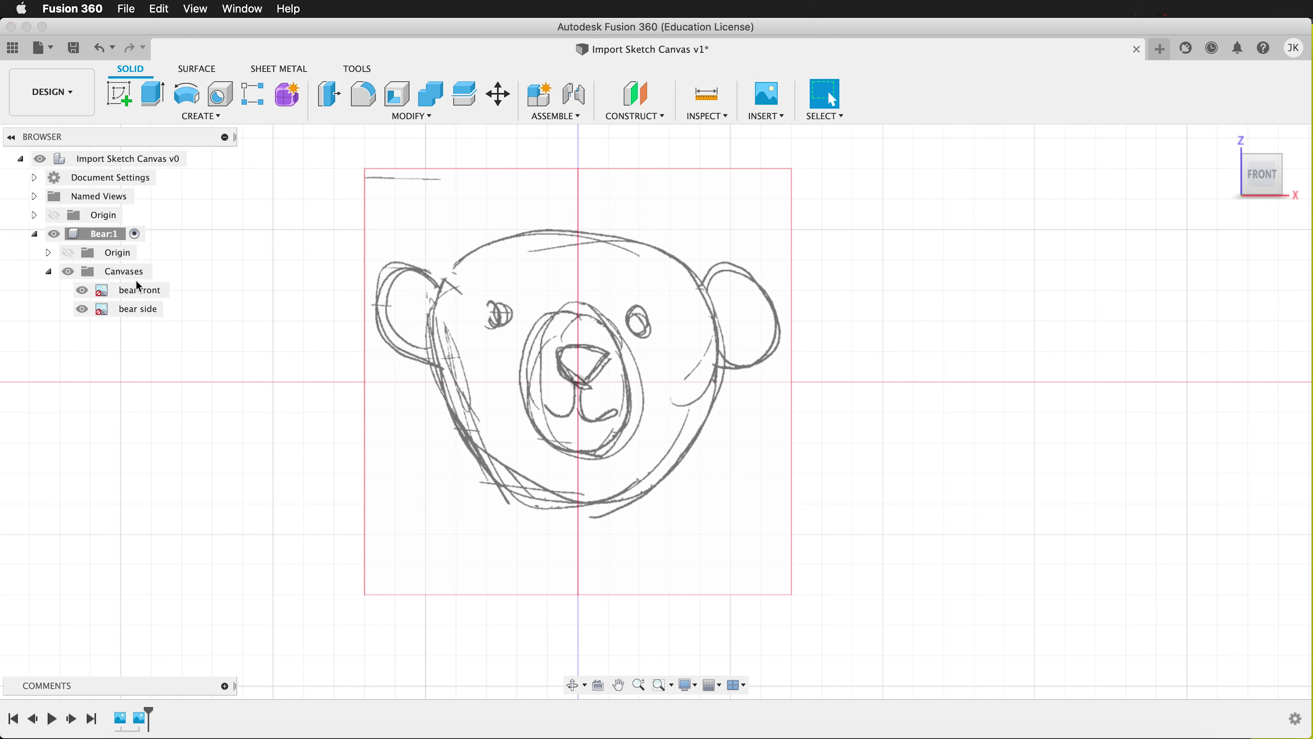
Calibrate the bear front canvas so the head from top to chin measures 50.
right_click(133, 296)
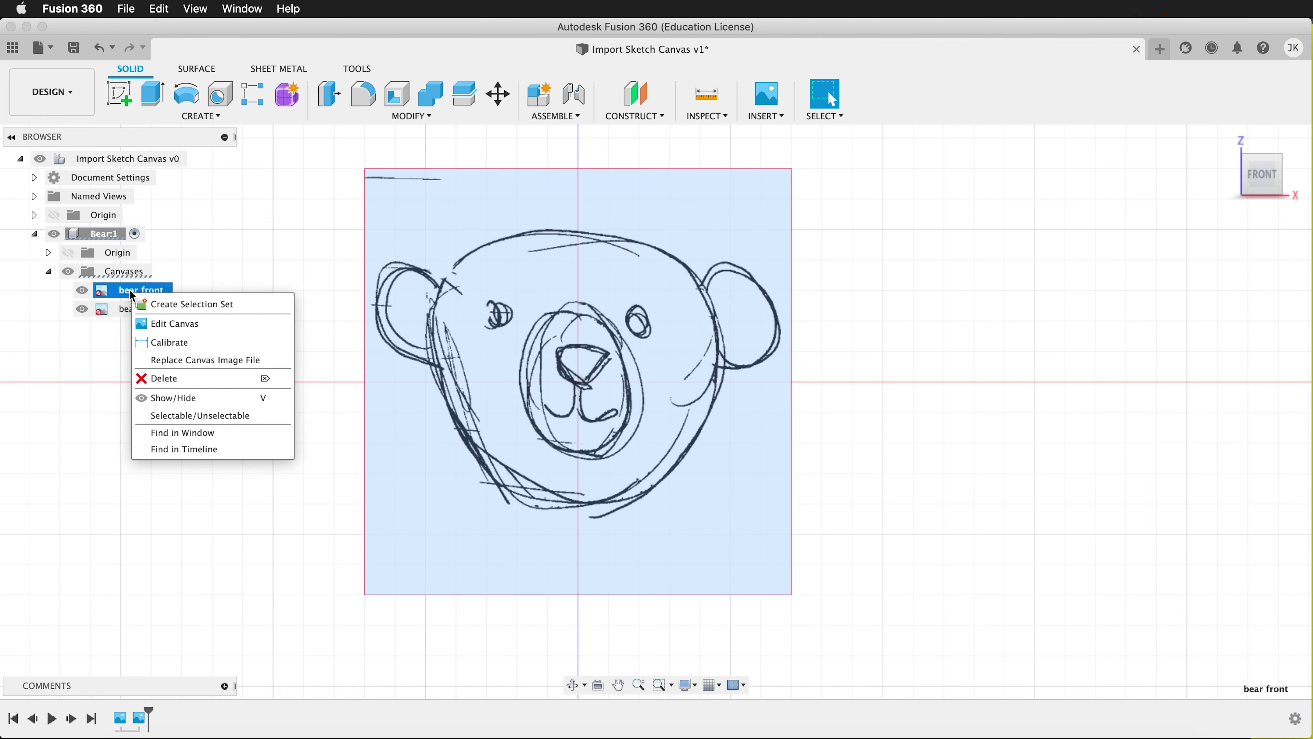
click(156, 344)
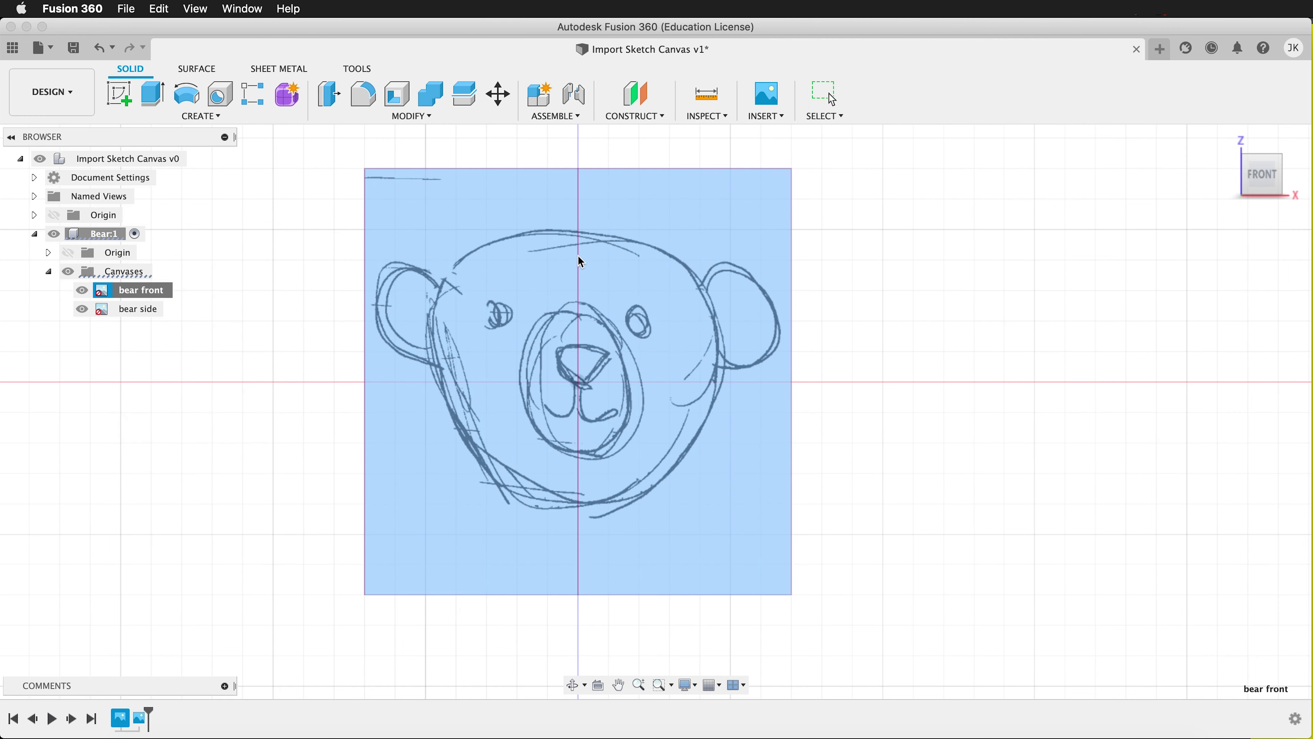
click(576, 234)
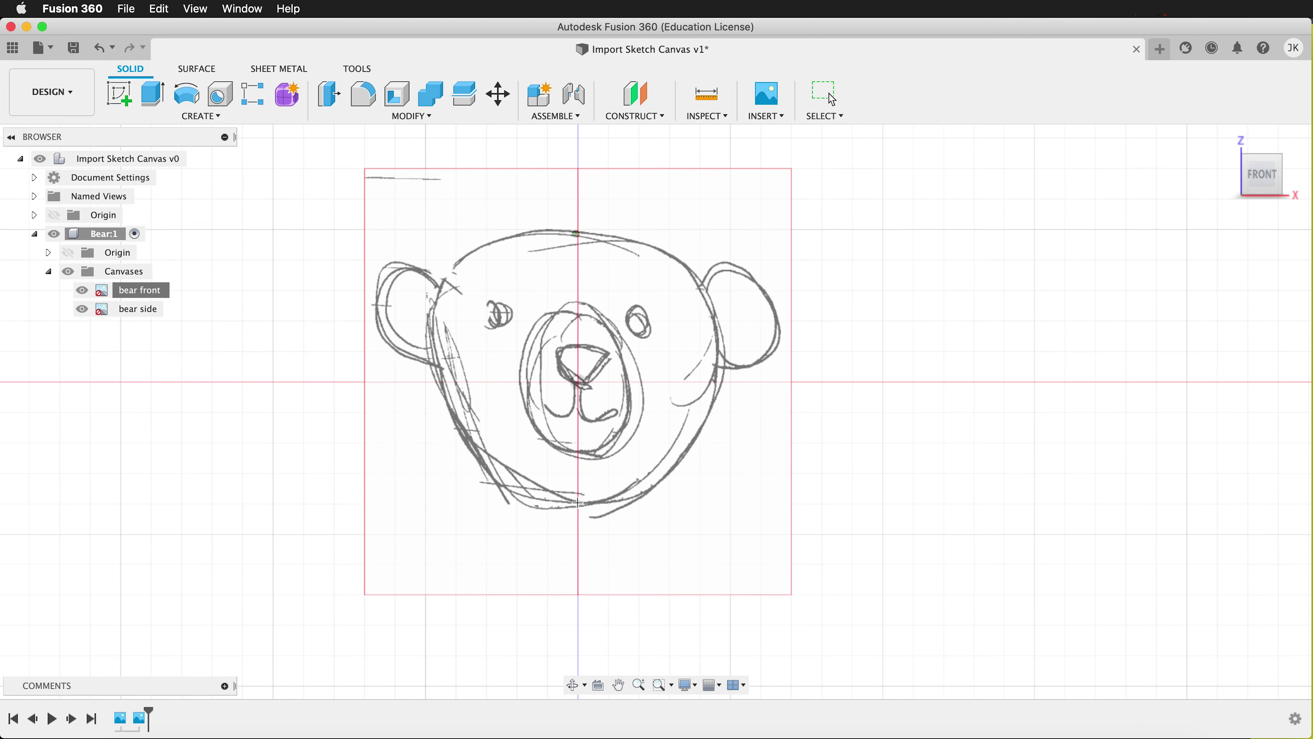
click(578, 502)
text(50)
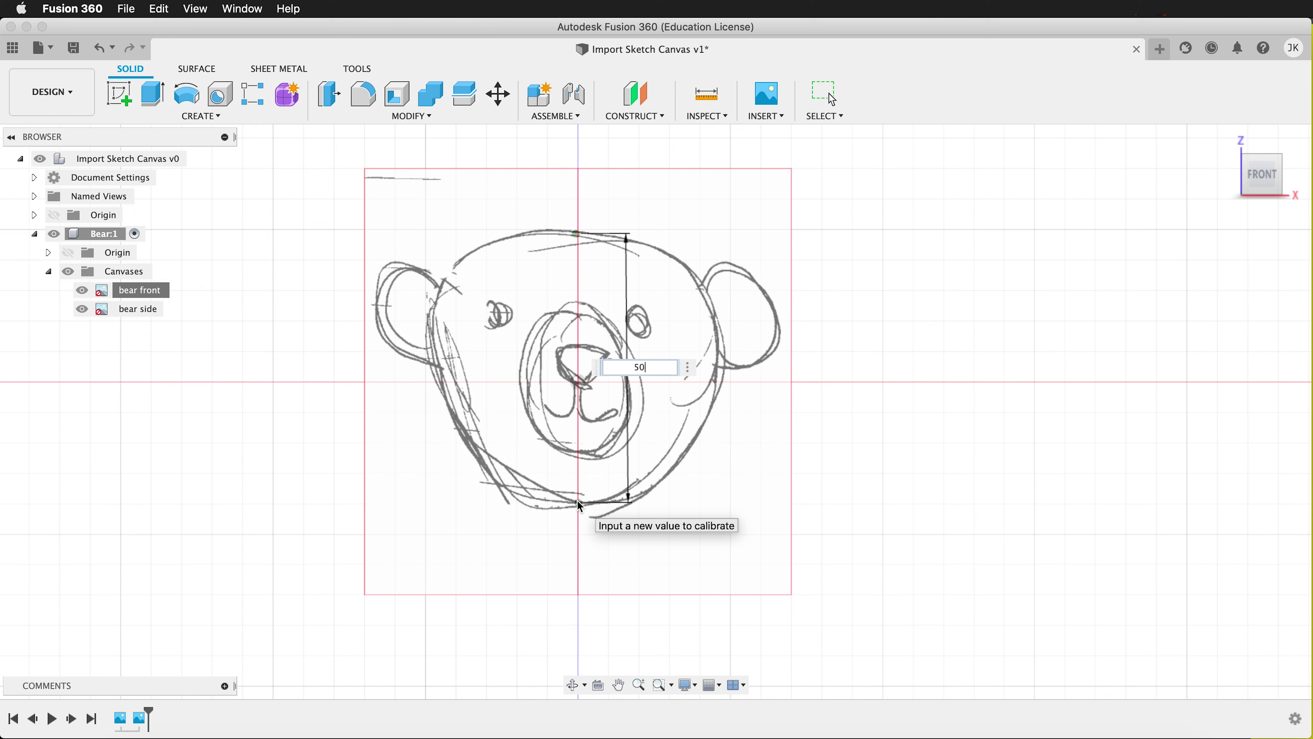
key(Return)
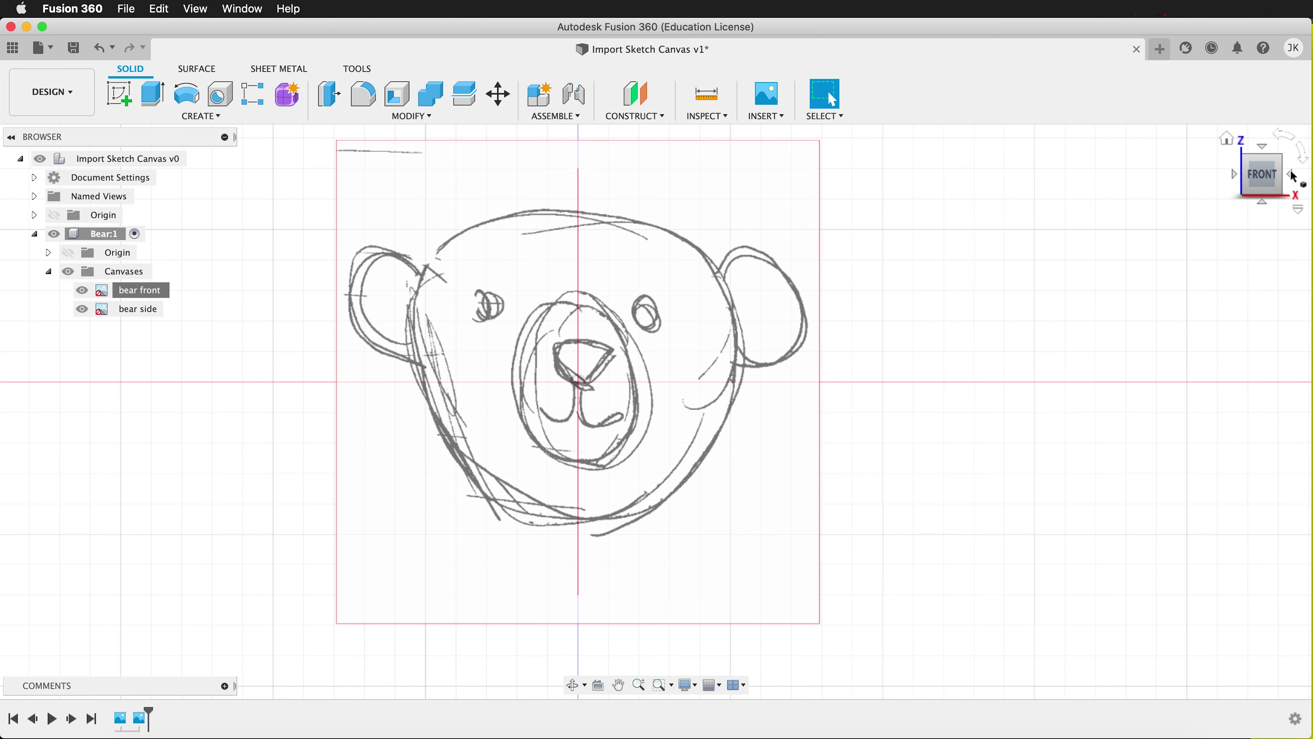
In the right view, calibrate the bear side canvas head height to 50 mm.
click(1291, 176)
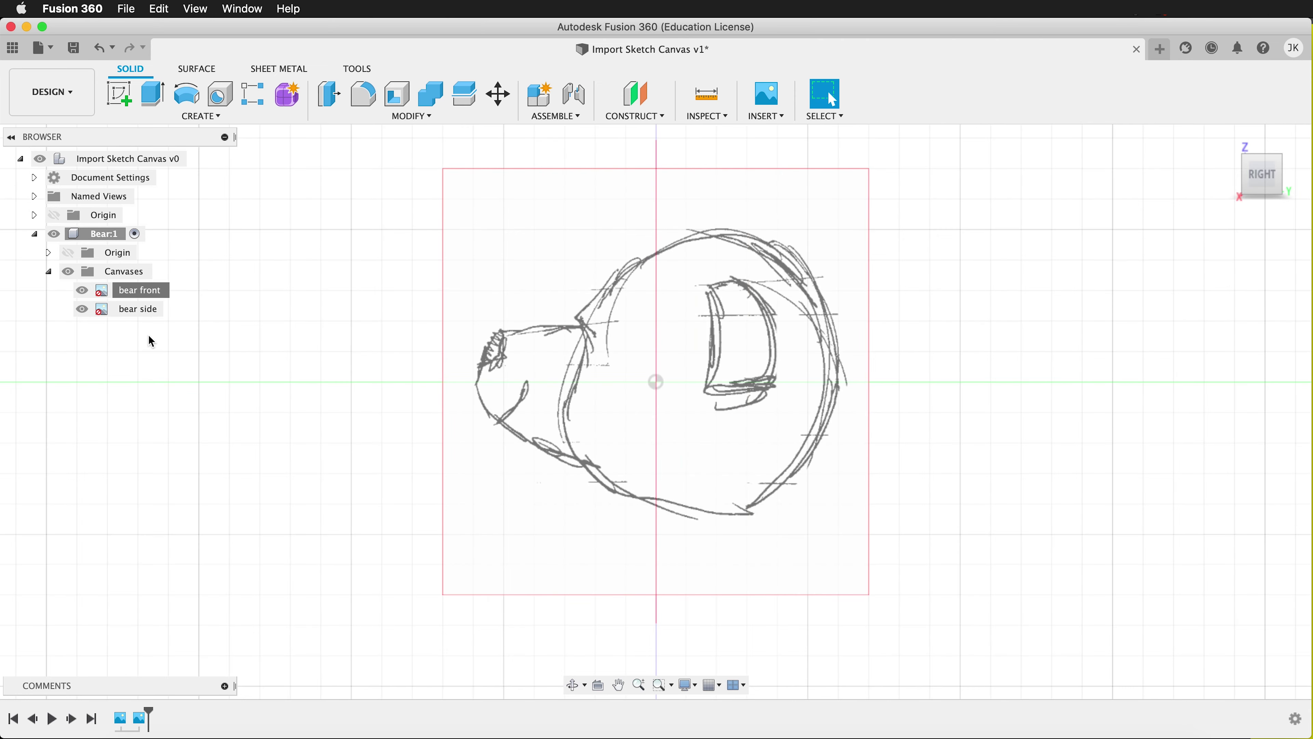
right_click(147, 312)
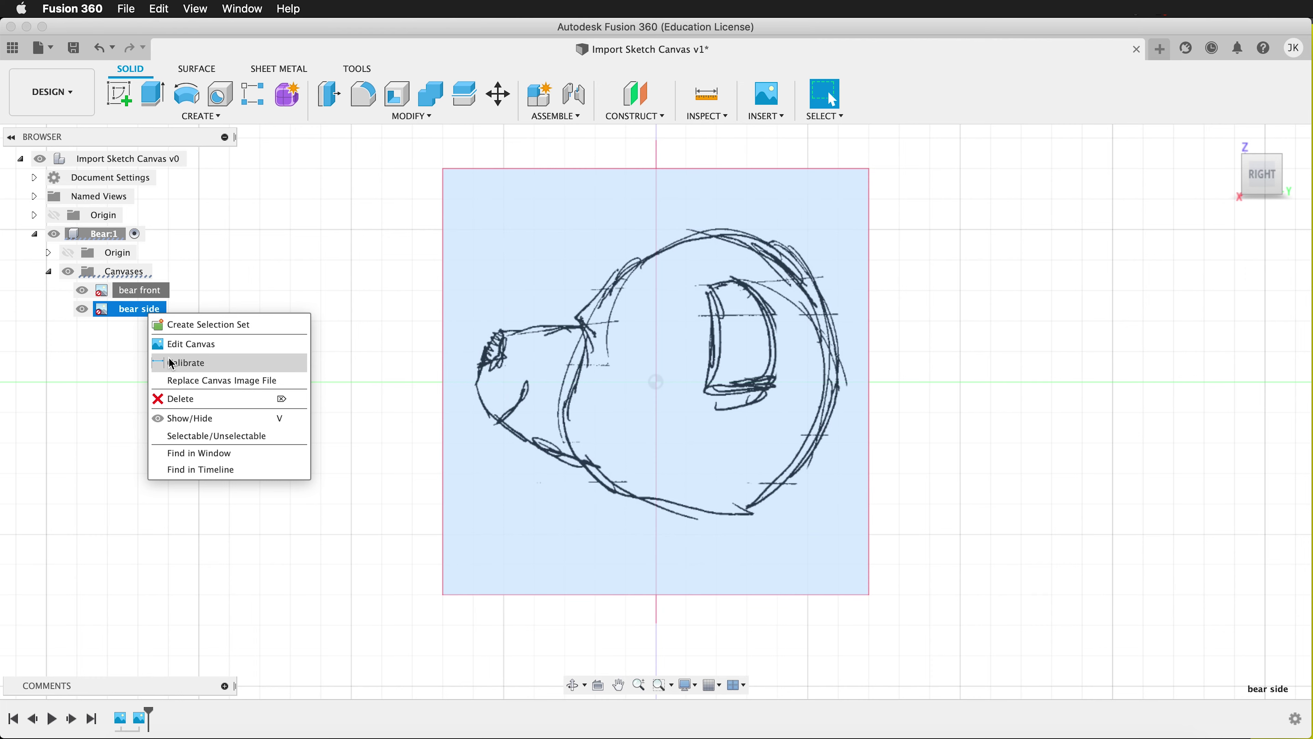
click(186, 363)
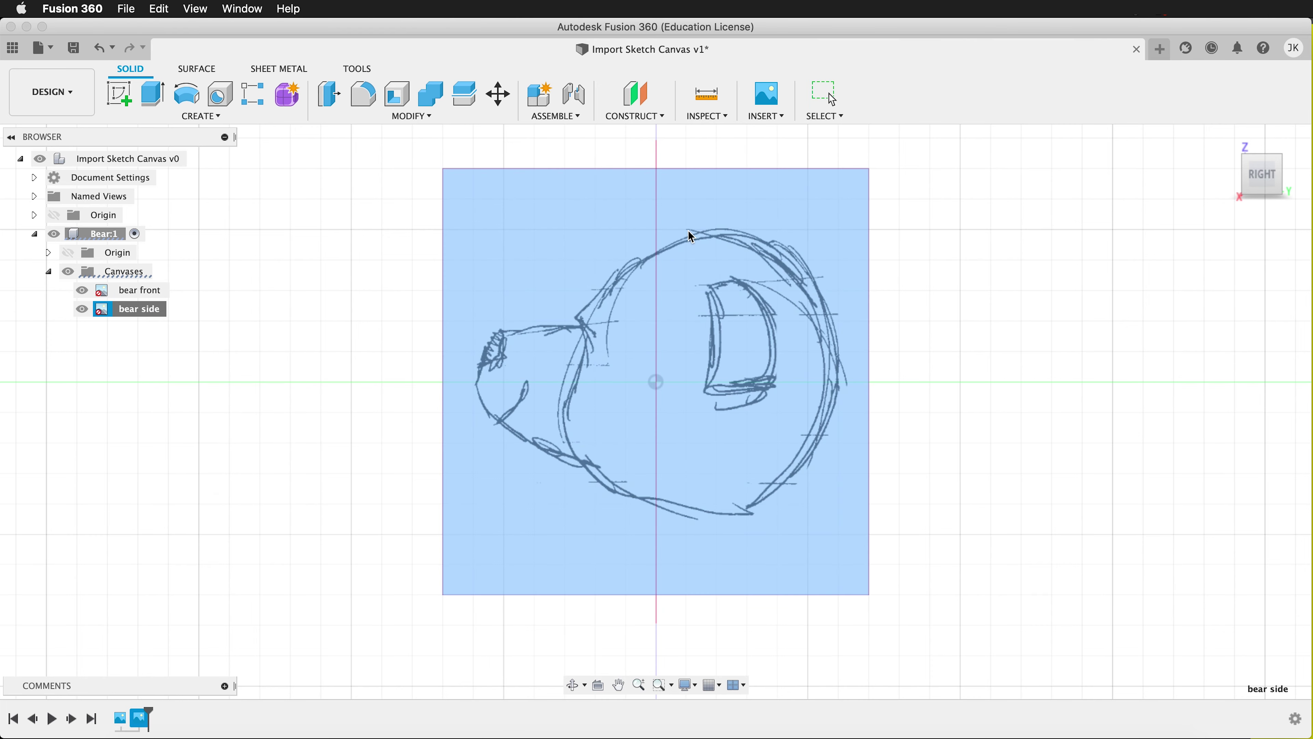
click(705, 238)
click(691, 517)
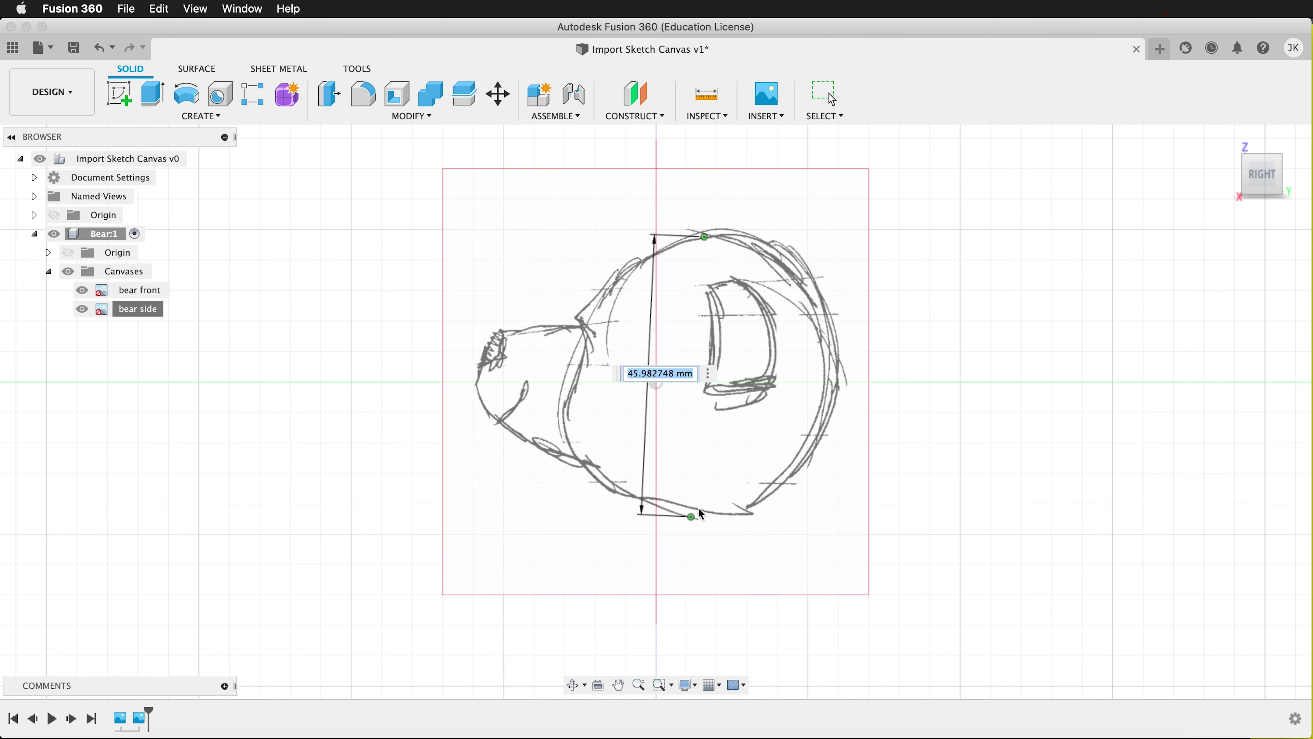
text(50)
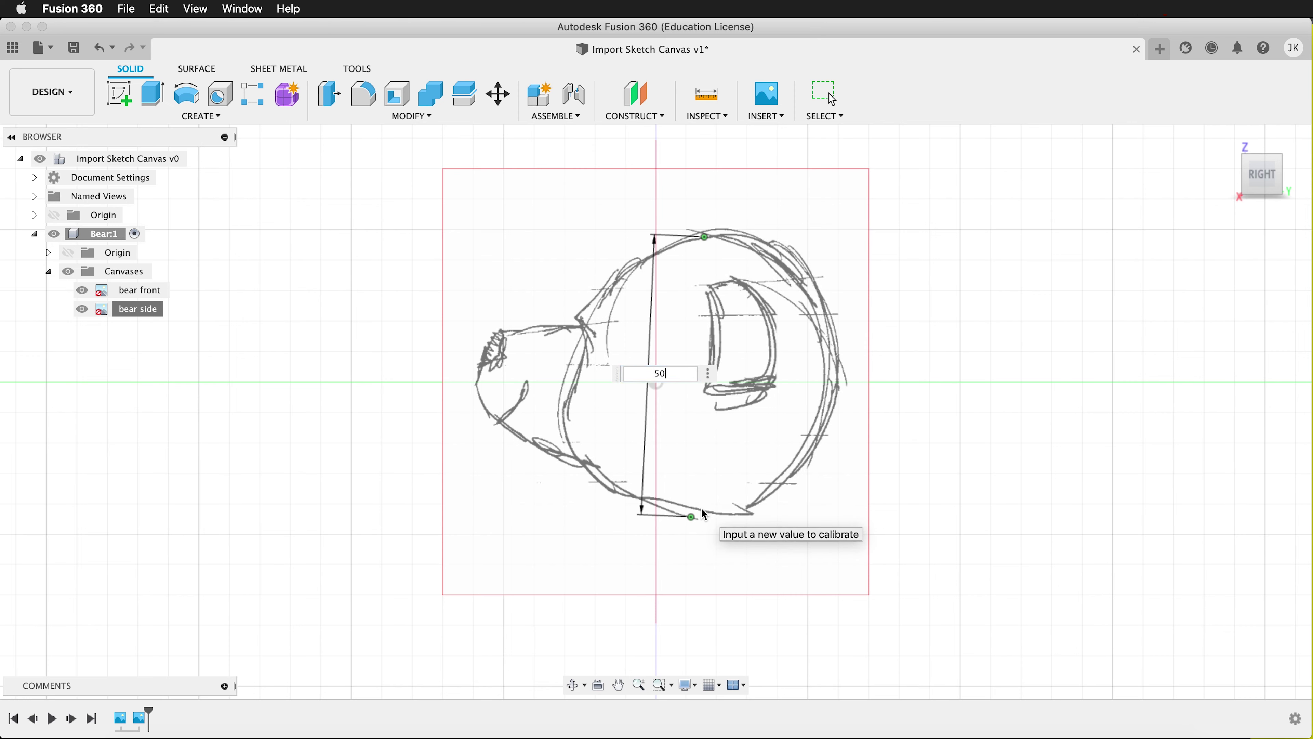
key(Return)
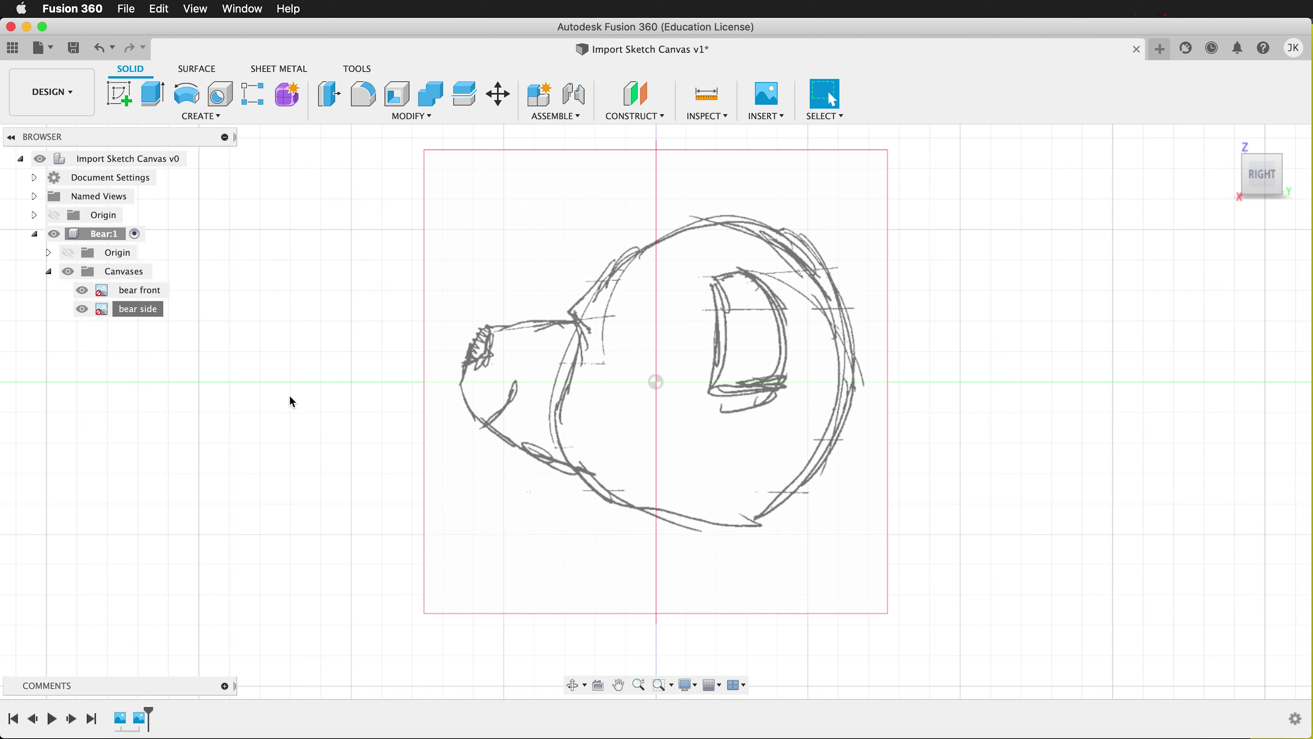
Sketch a closed fit-point spline around the bear's head on the front plane, excluding the ears.
click(1240, 181)
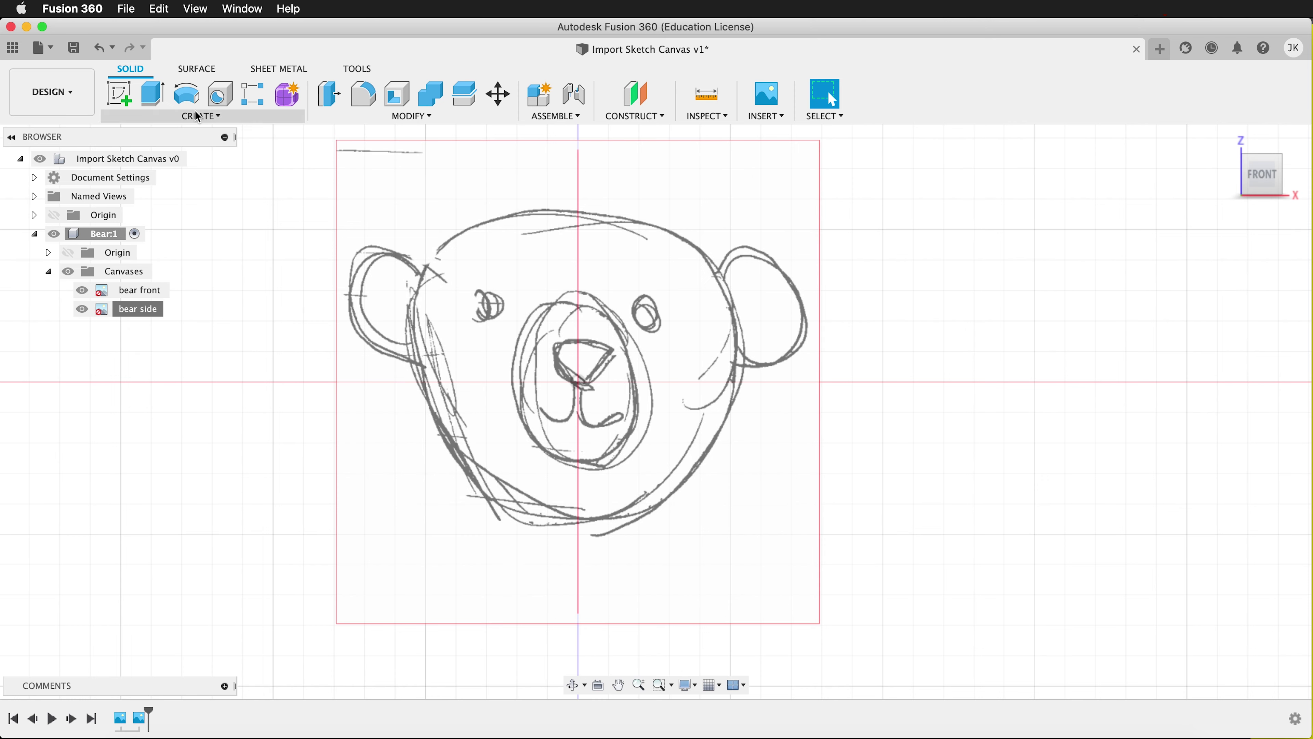
click(124, 98)
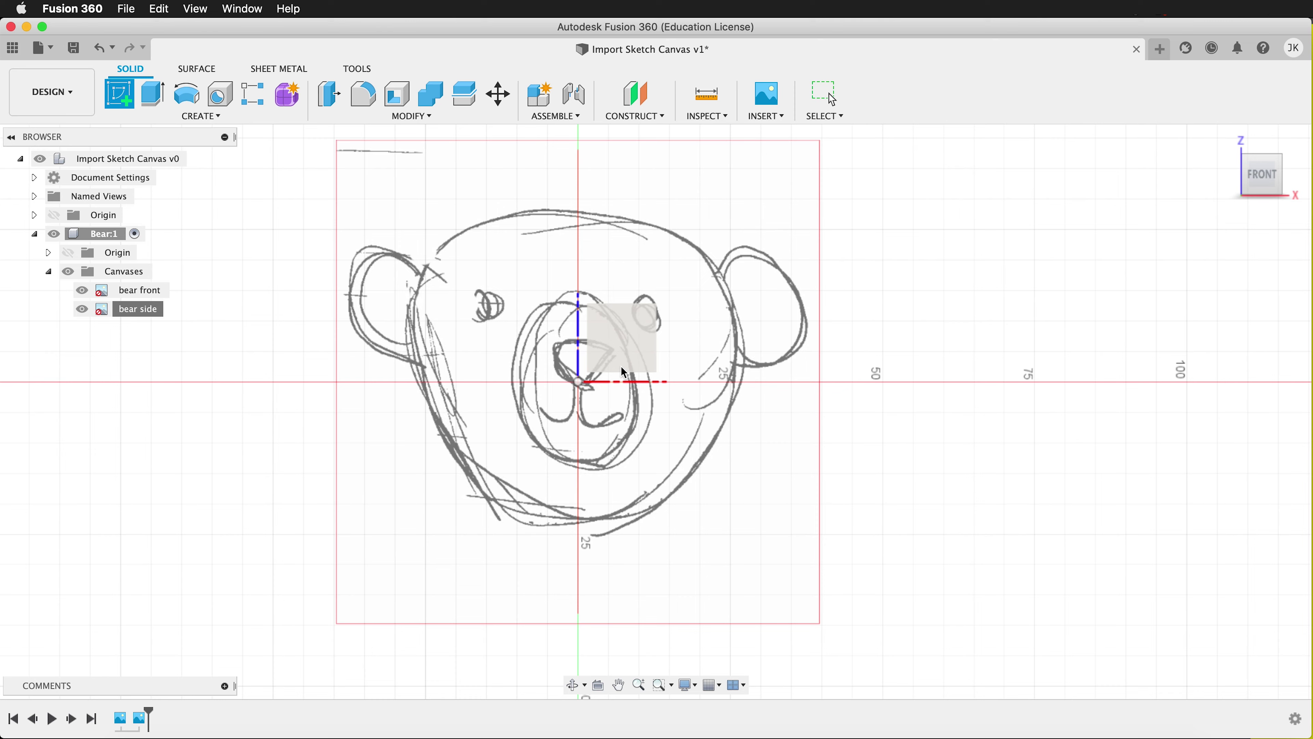
click(643, 338)
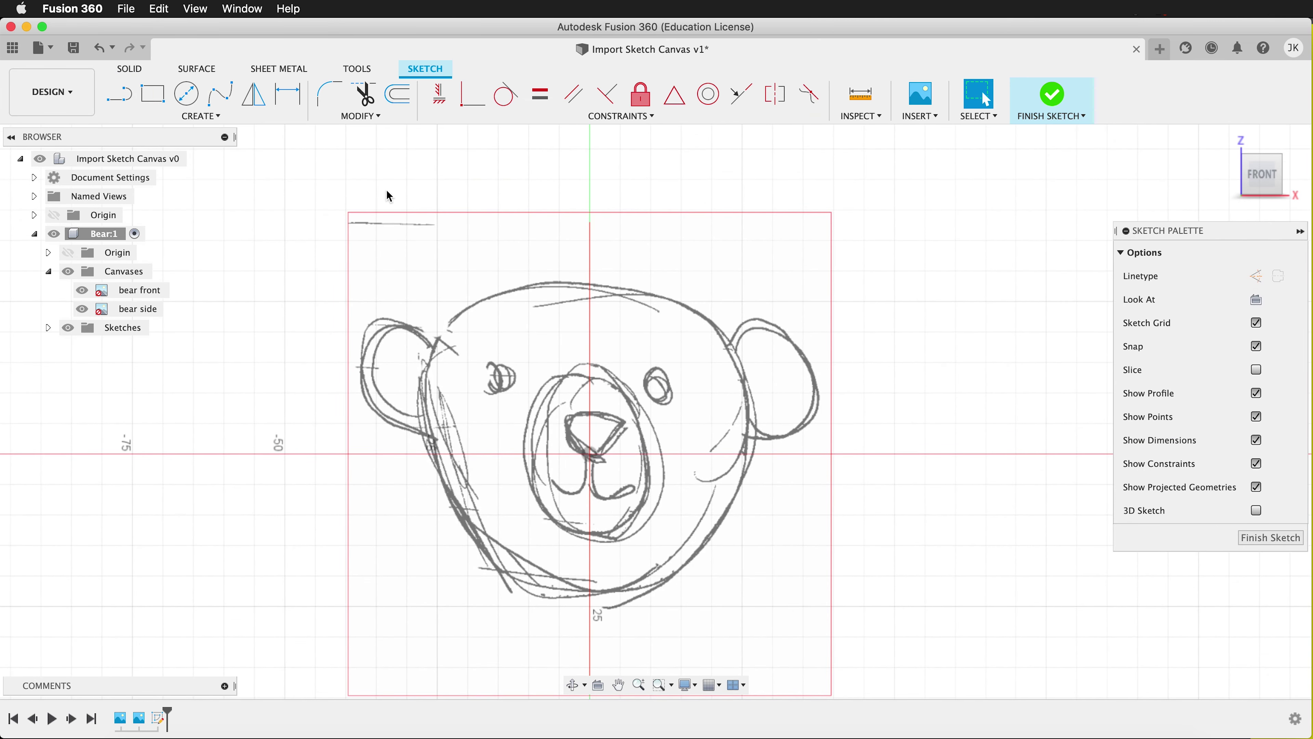
click(220, 93)
click(432, 353)
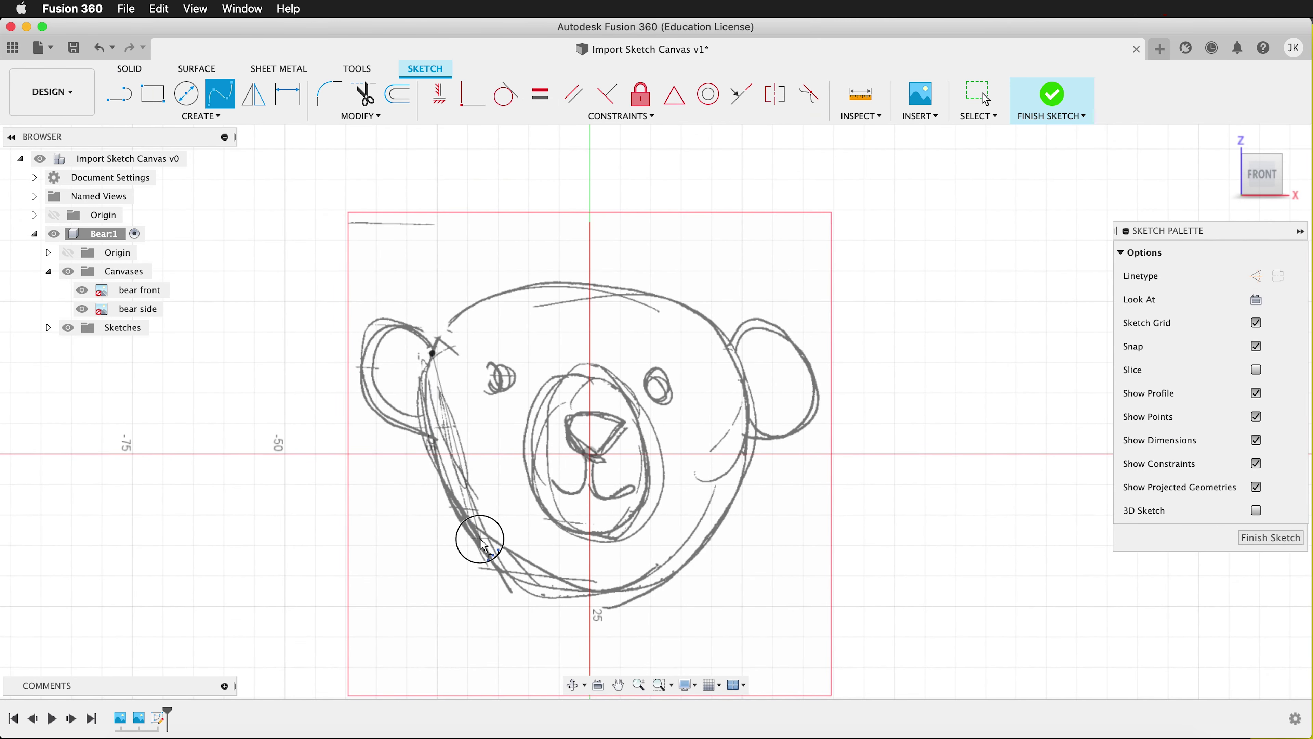
click(505, 582)
click(664, 583)
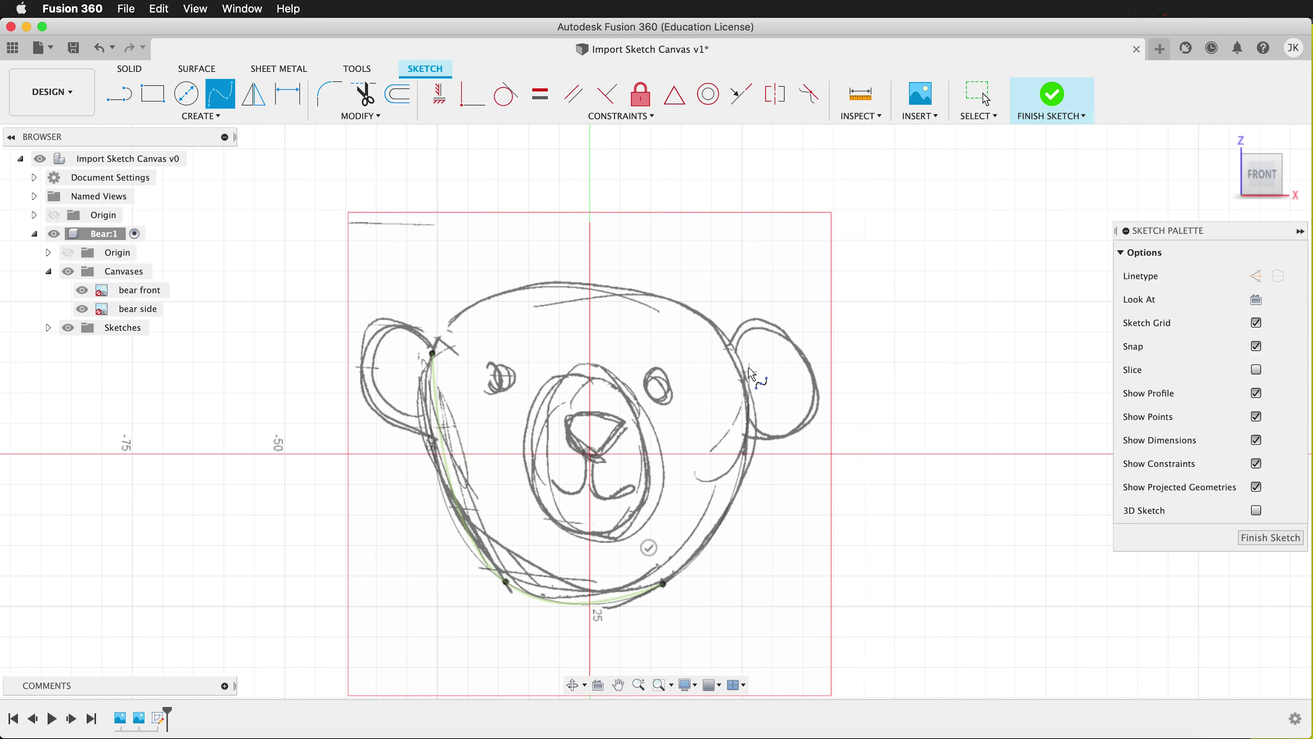
click(741, 362)
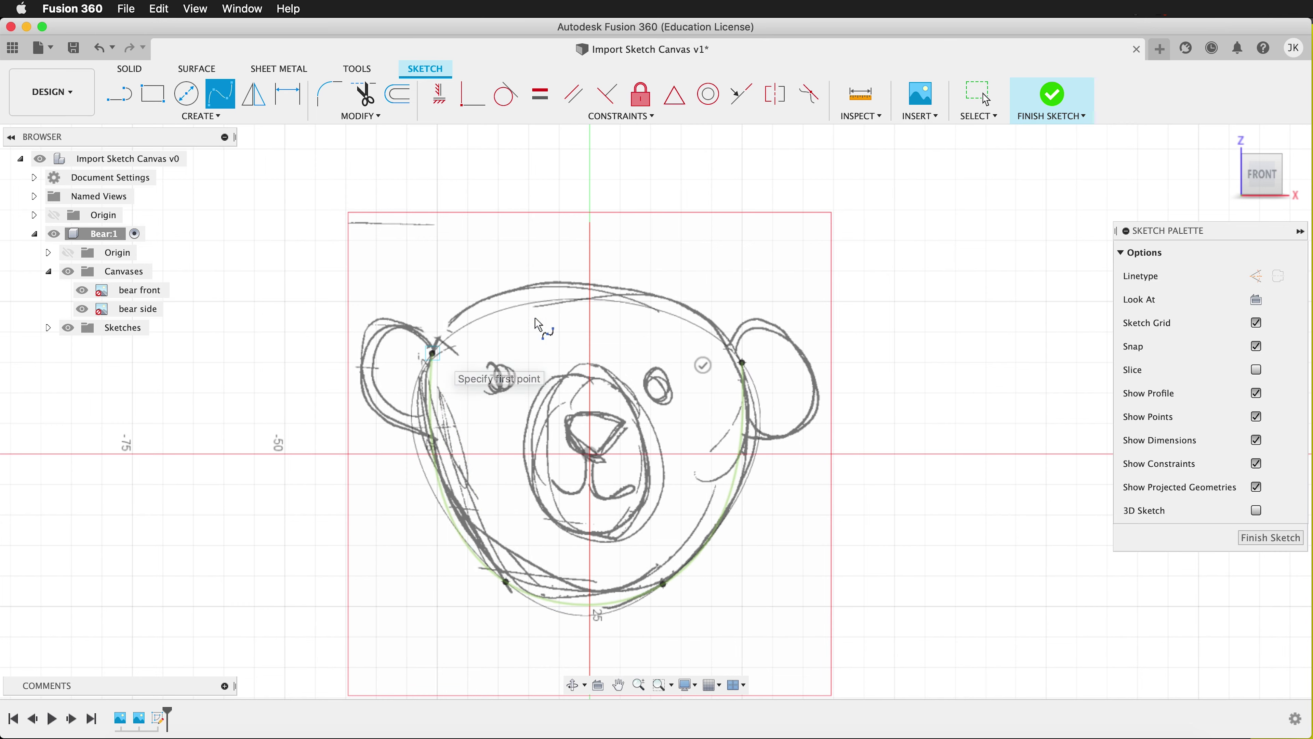
click(432, 353)
Adjust the spline's curves near the ears to follow the outline and finish the sketch.
key(Escape)
mouse_move(402, 390)
mouse_down()
mouse_move(396, 405)
mouse_move(408, 405)
mouse_up()
click(742, 362)
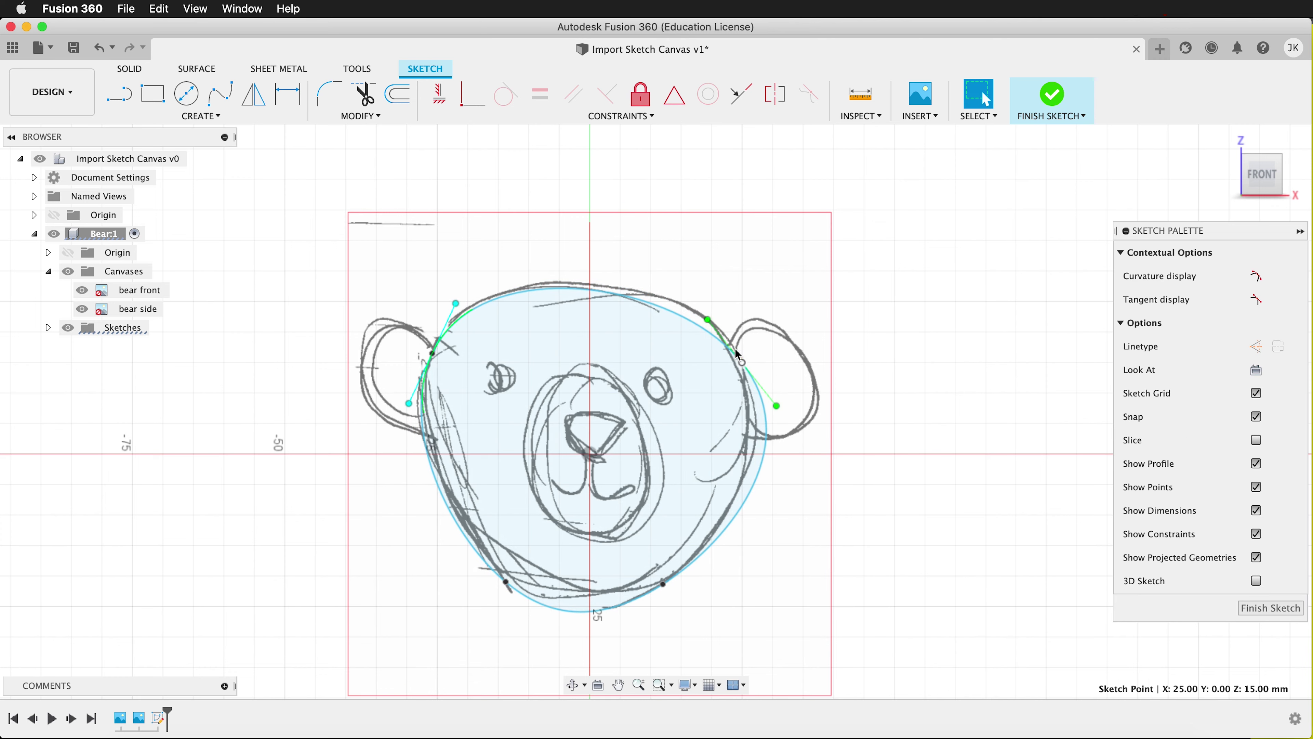
mouse_move(708, 319)
mouse_down()
mouse_move(704, 291)
mouse_move(741, 355)
mouse_move(731, 350)
mouse_up()
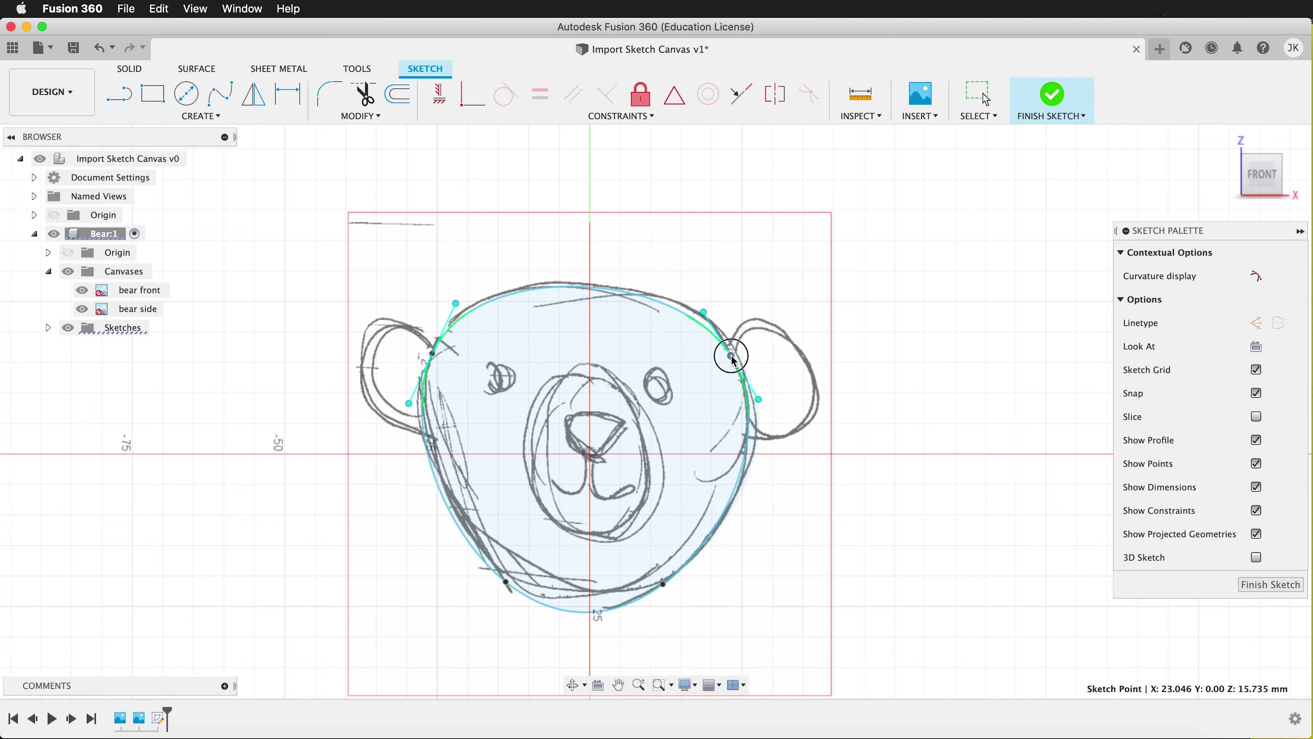
click(786, 366)
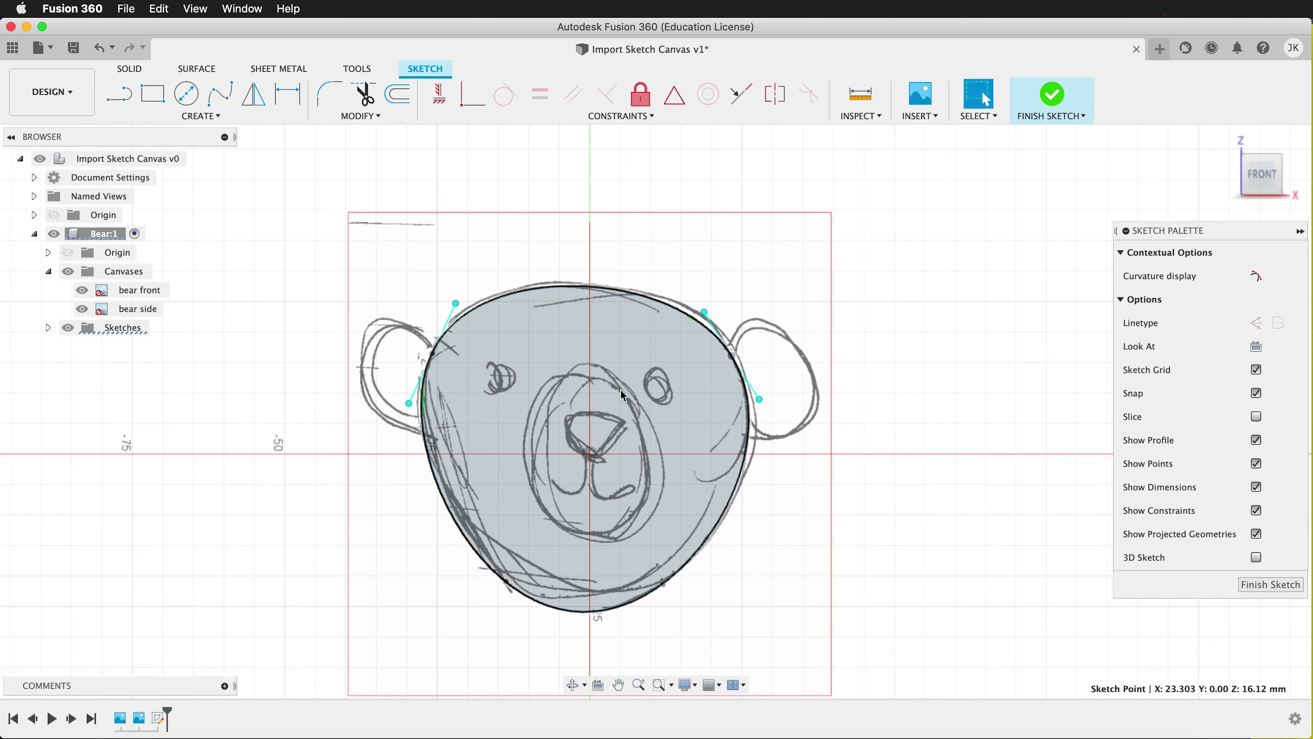
click(1261, 583)
middle_drag(366, 412, 355, 338)
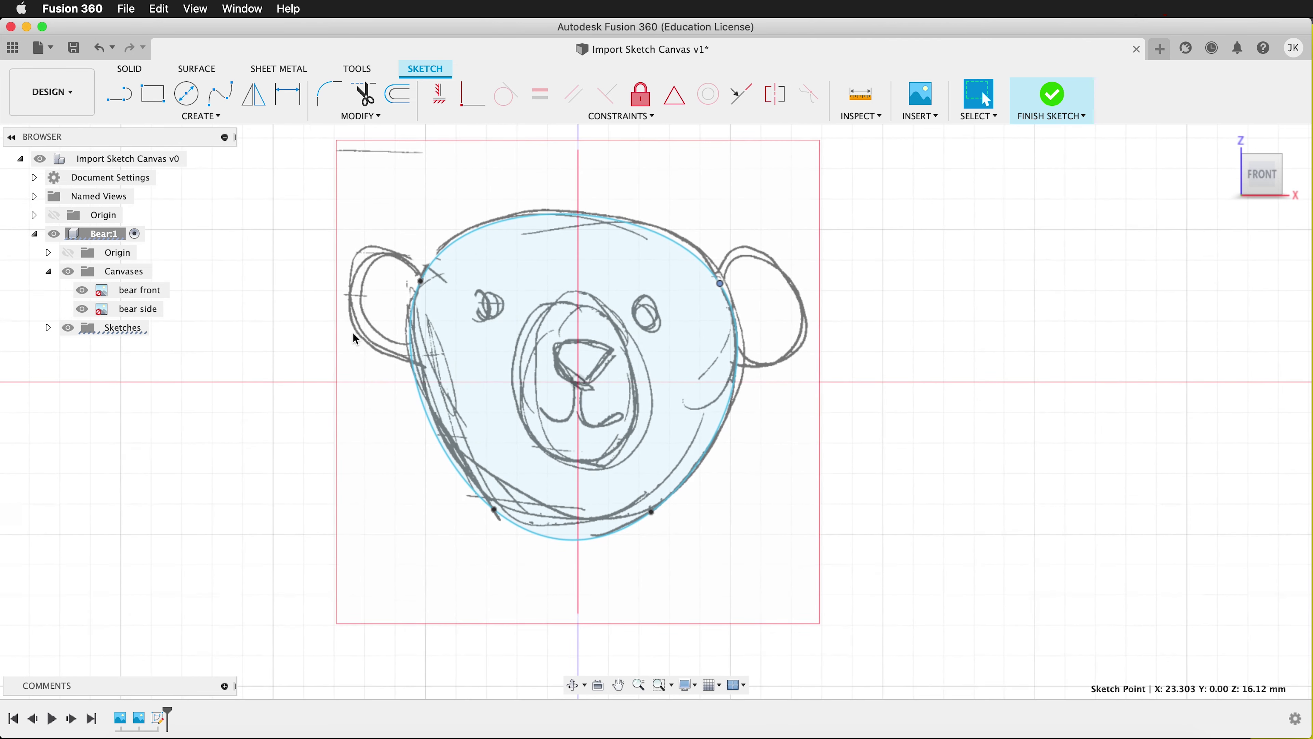
Hide sketches and create a mirrored 55 mm quadball with 6 span faces at the origin.
click(67, 328)
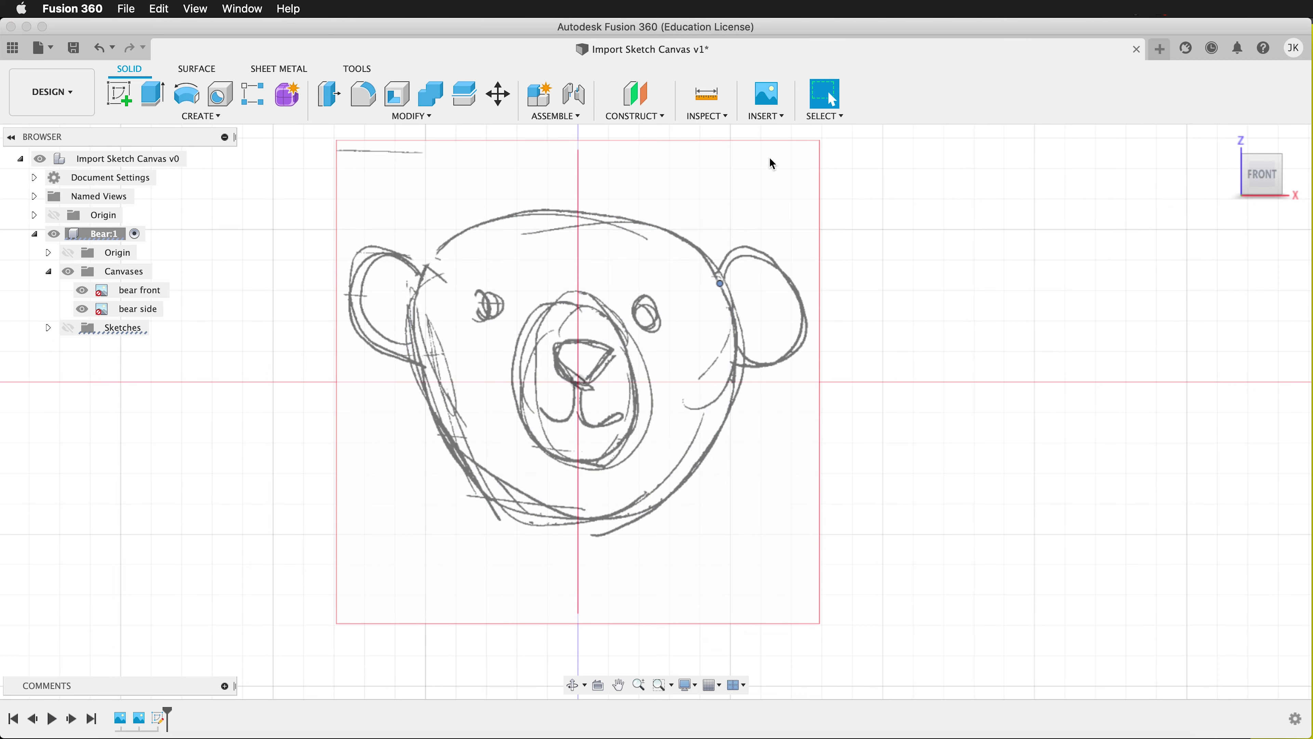
click(288, 95)
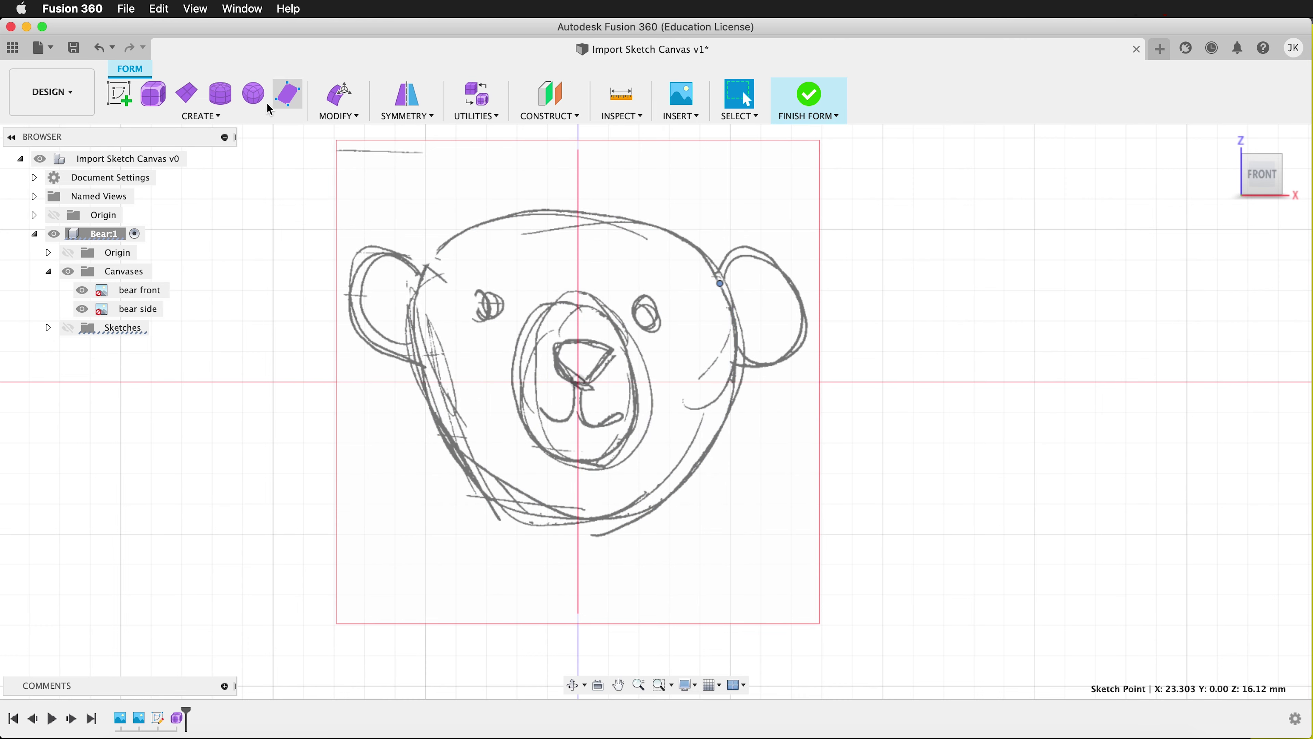
click(260, 101)
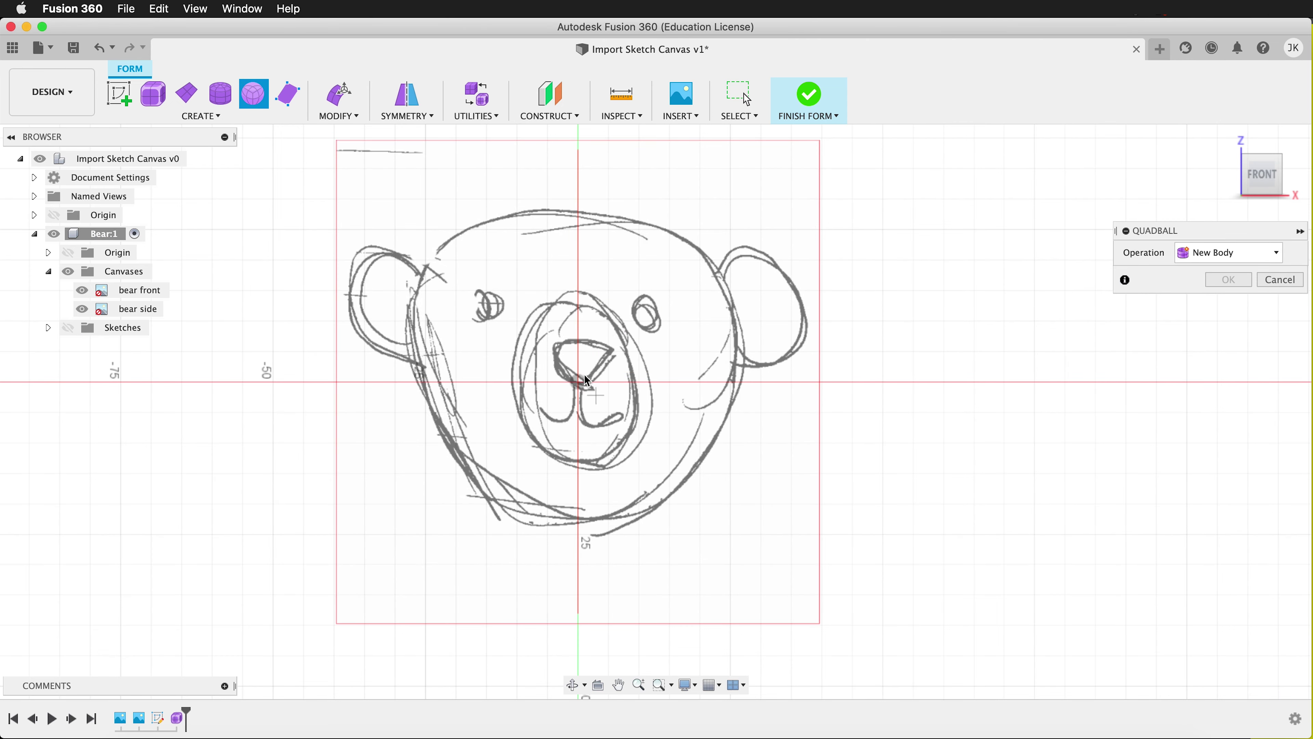
click(577, 383)
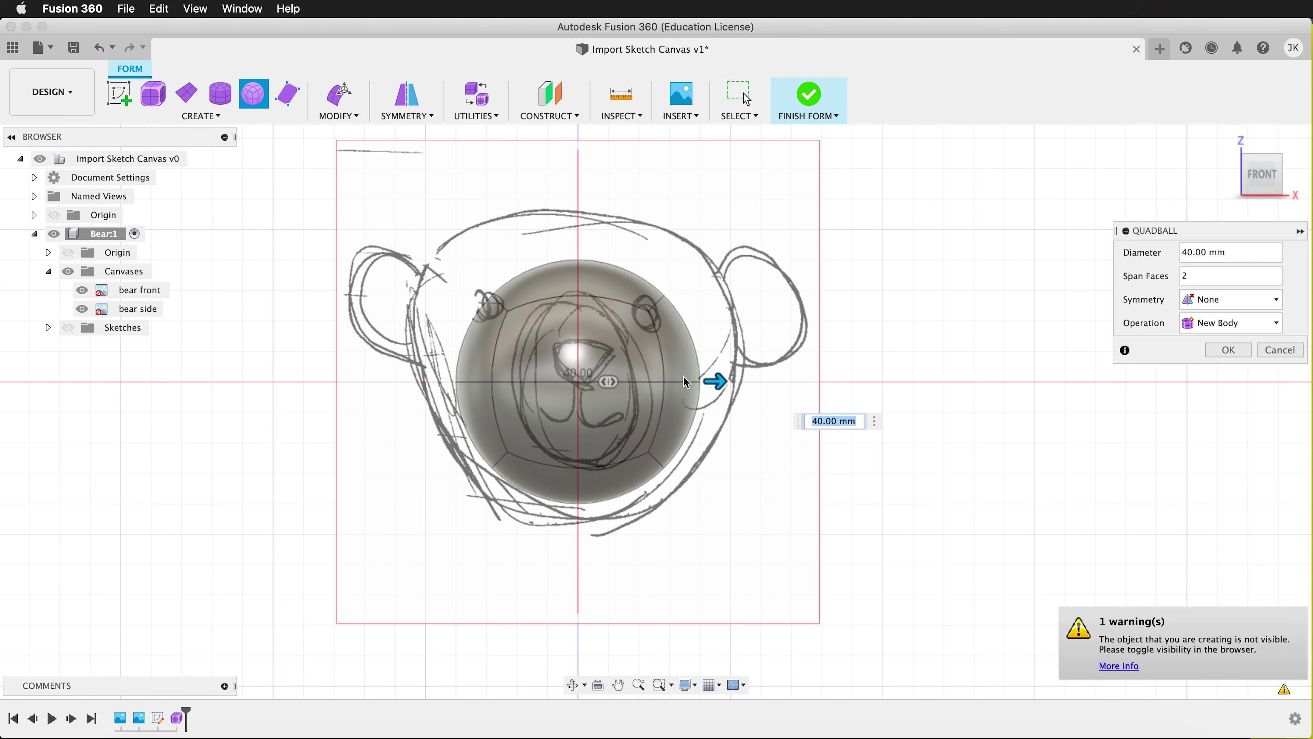
drag(1210, 274, 1174, 277)
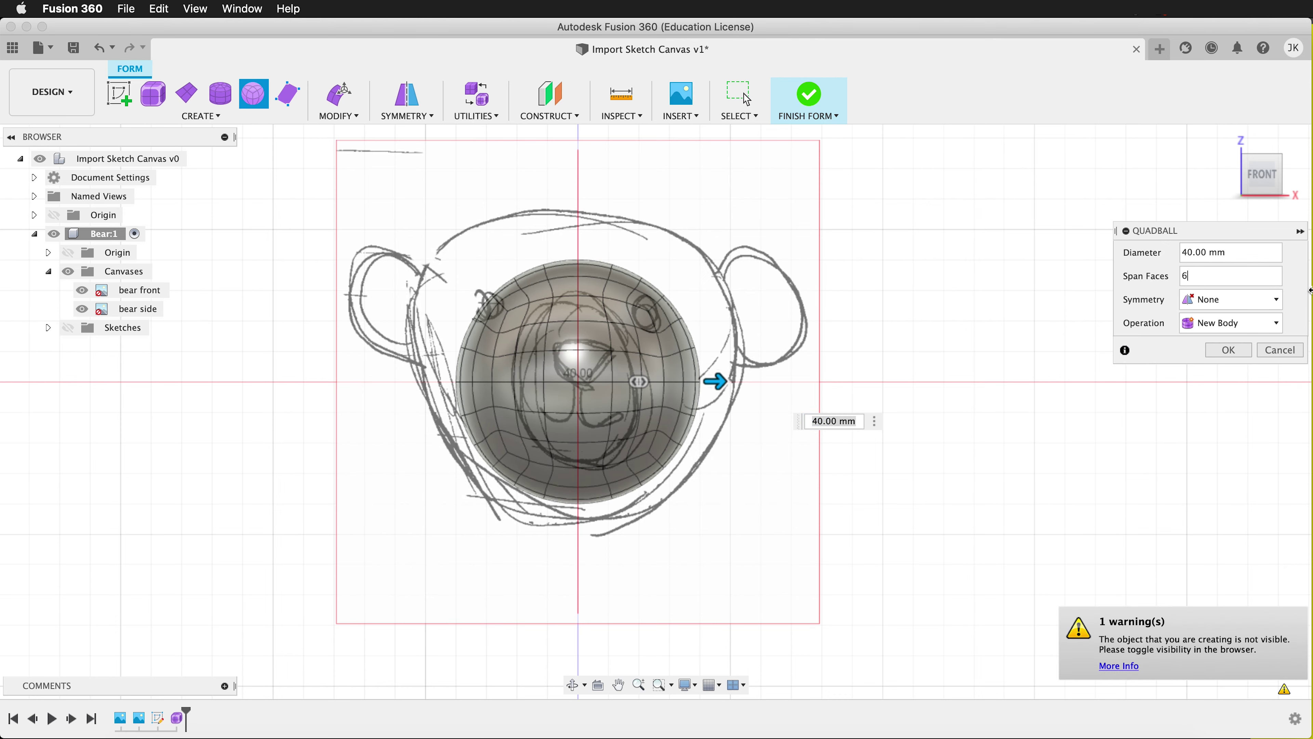
click(1273, 300)
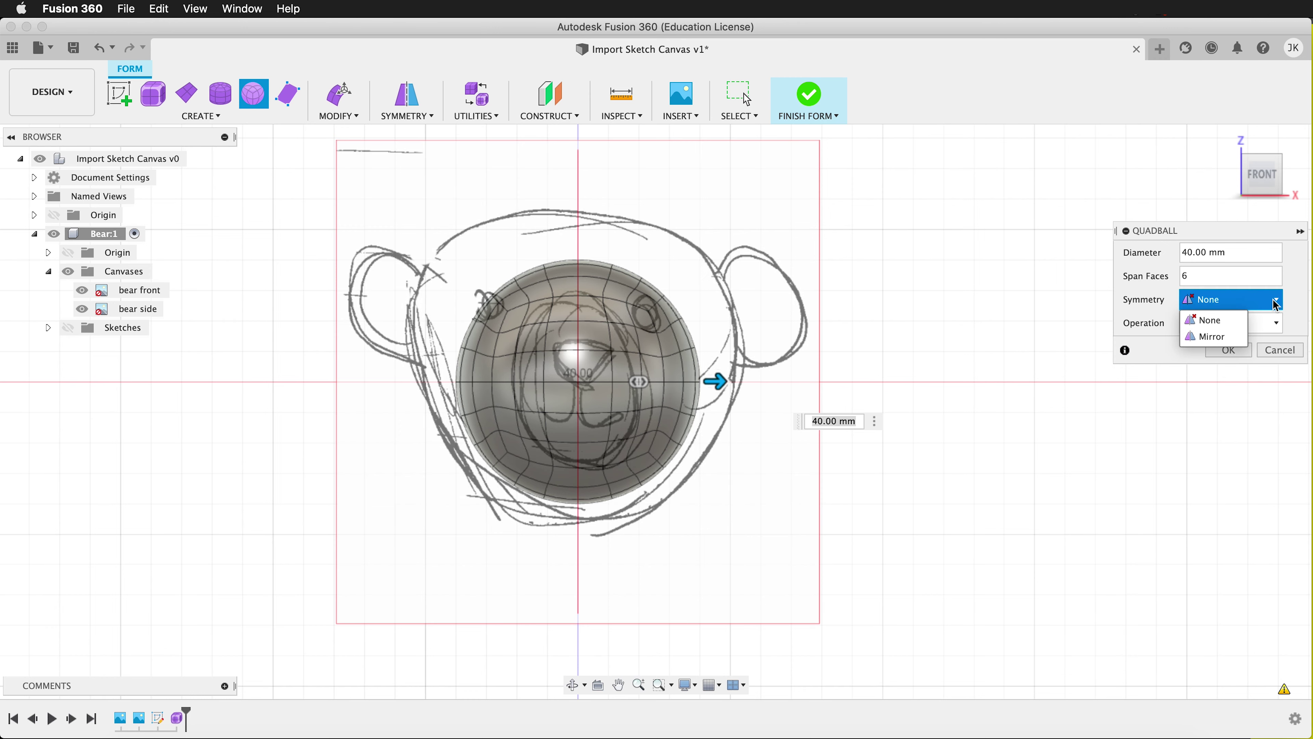
click(1222, 337)
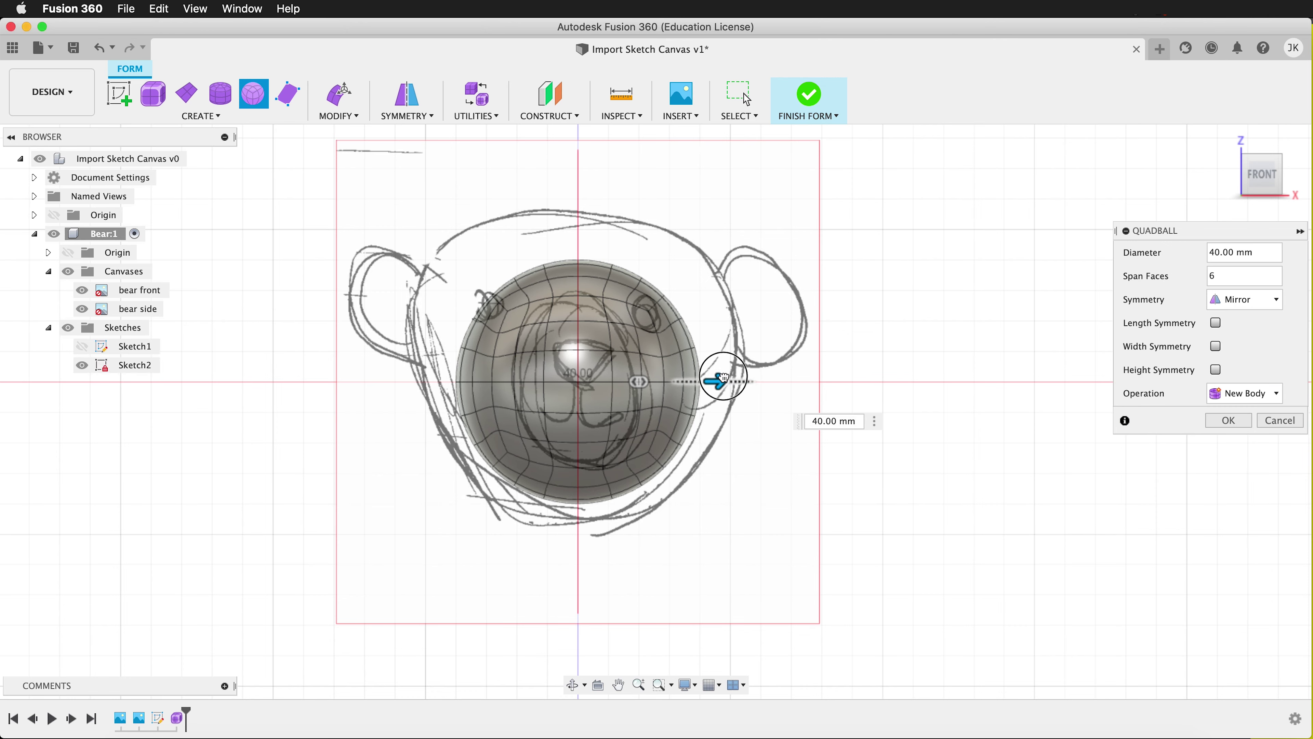
drag(723, 378, 760, 381)
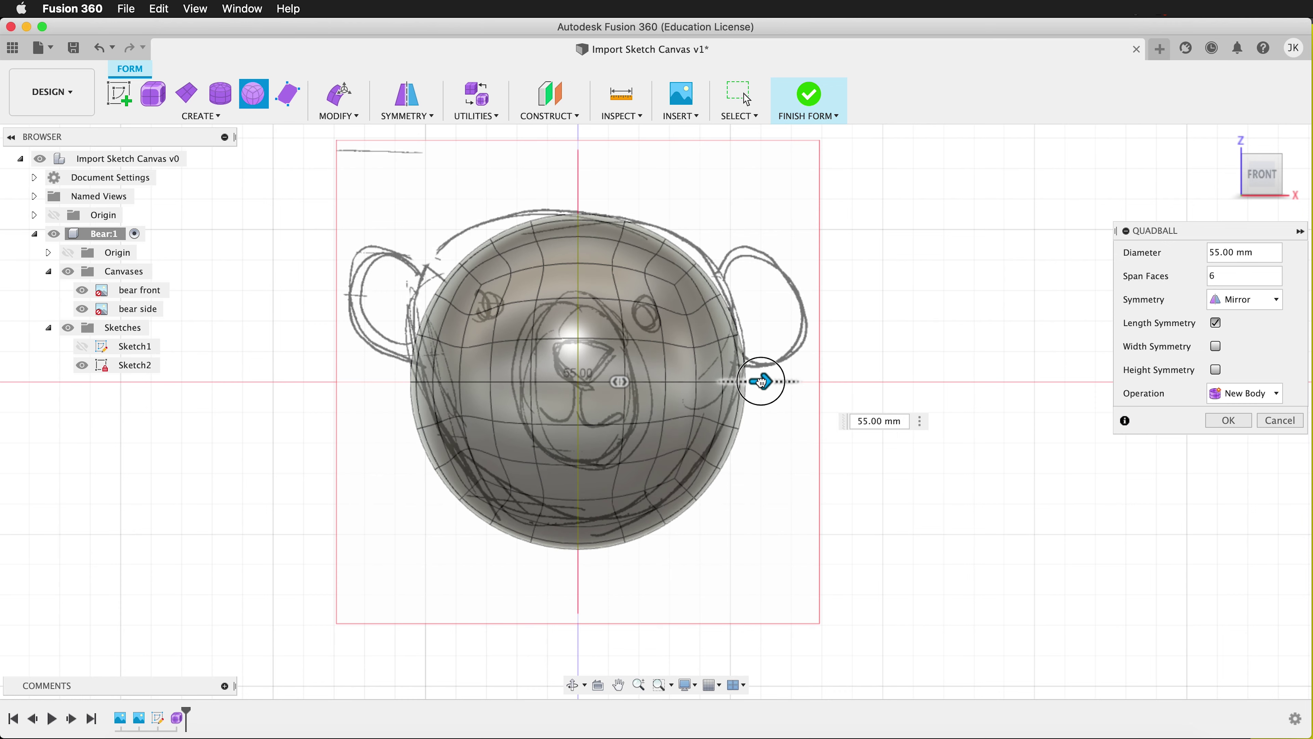
click(1239, 421)
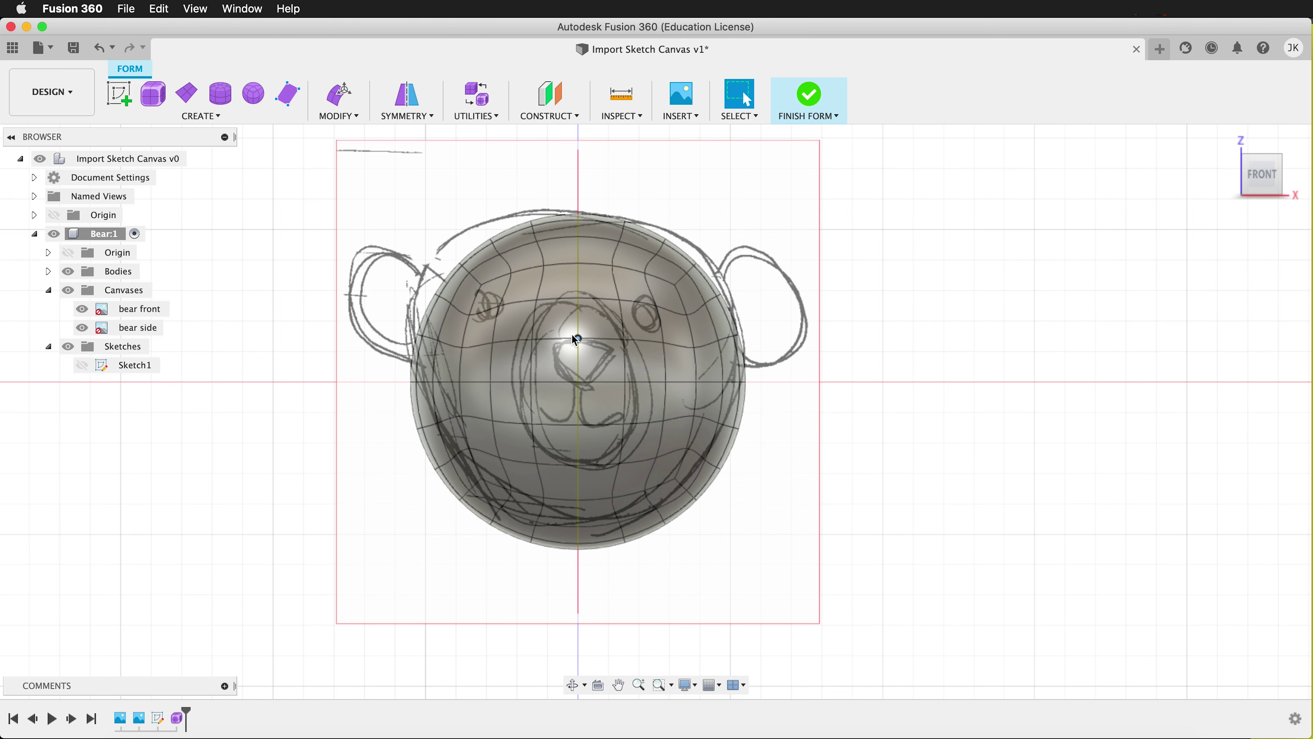
In Edit Form with the face filter, tilt the head's side faces inward by -10°.
click(553, 317)
right_click(551, 315)
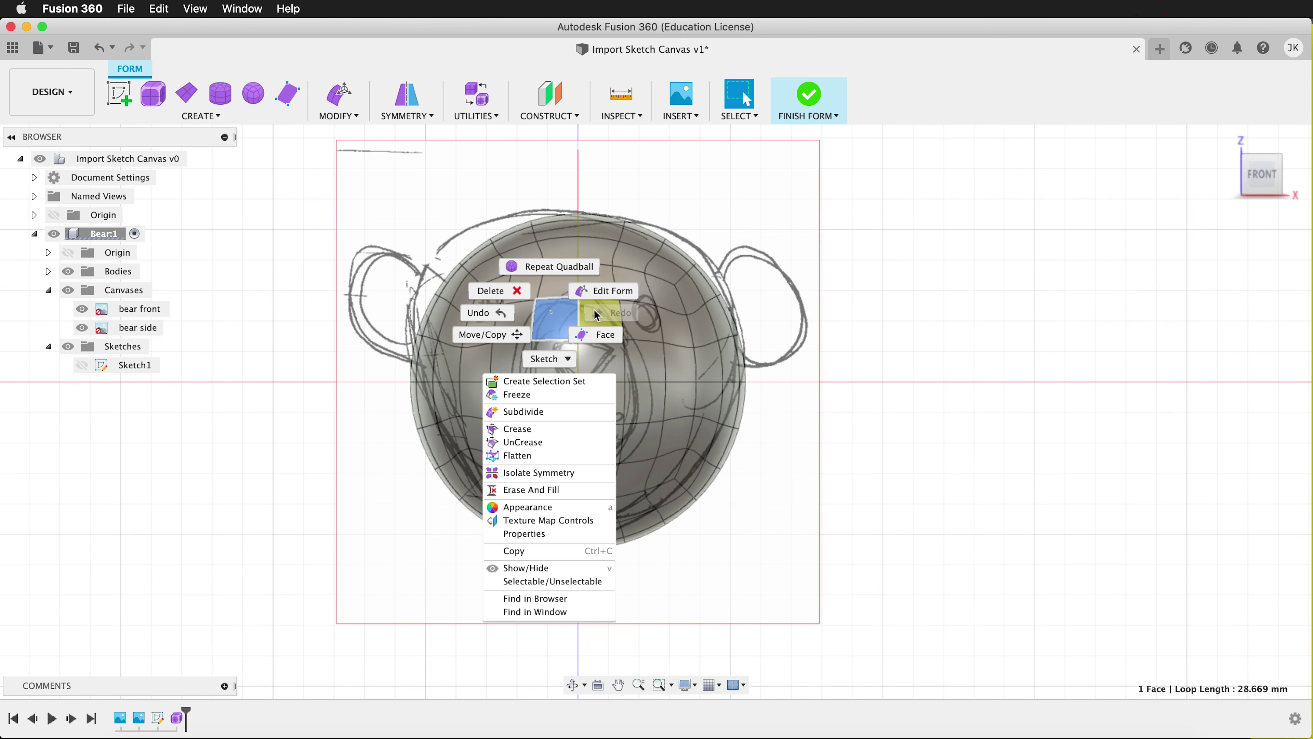
click(604, 293)
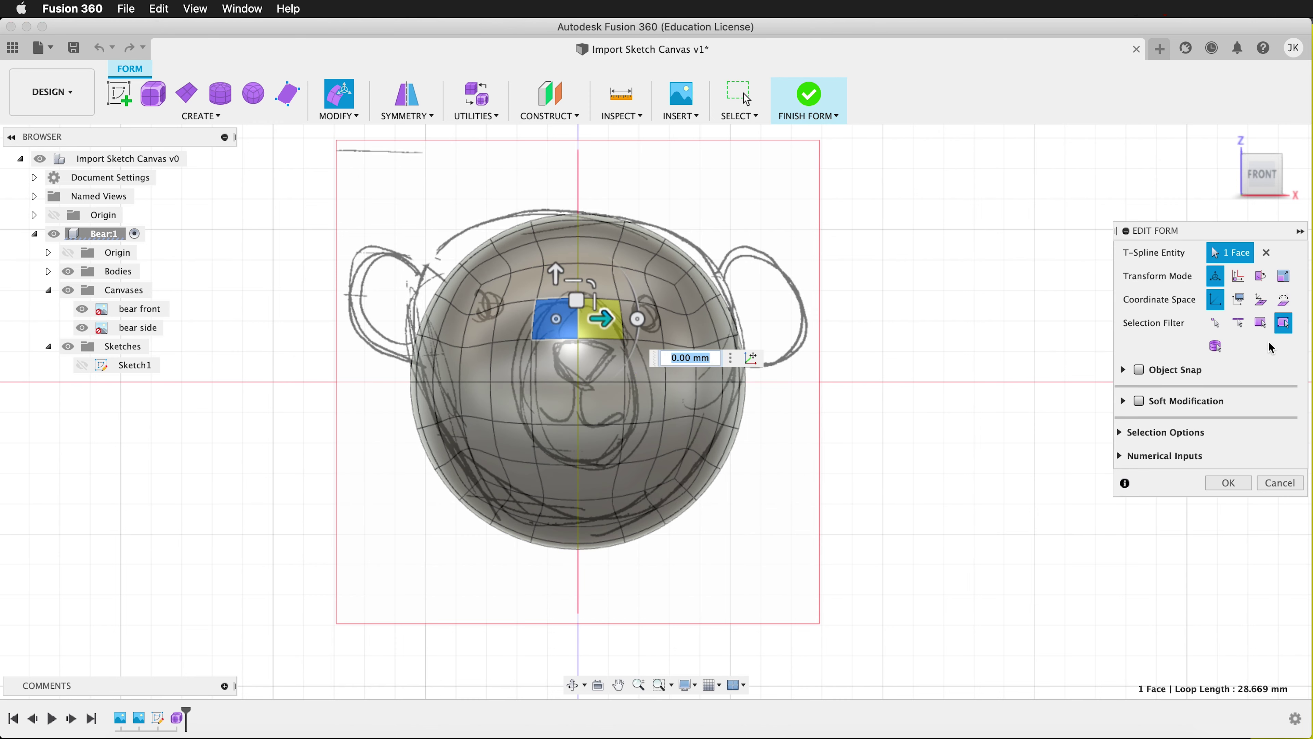
click(1261, 323)
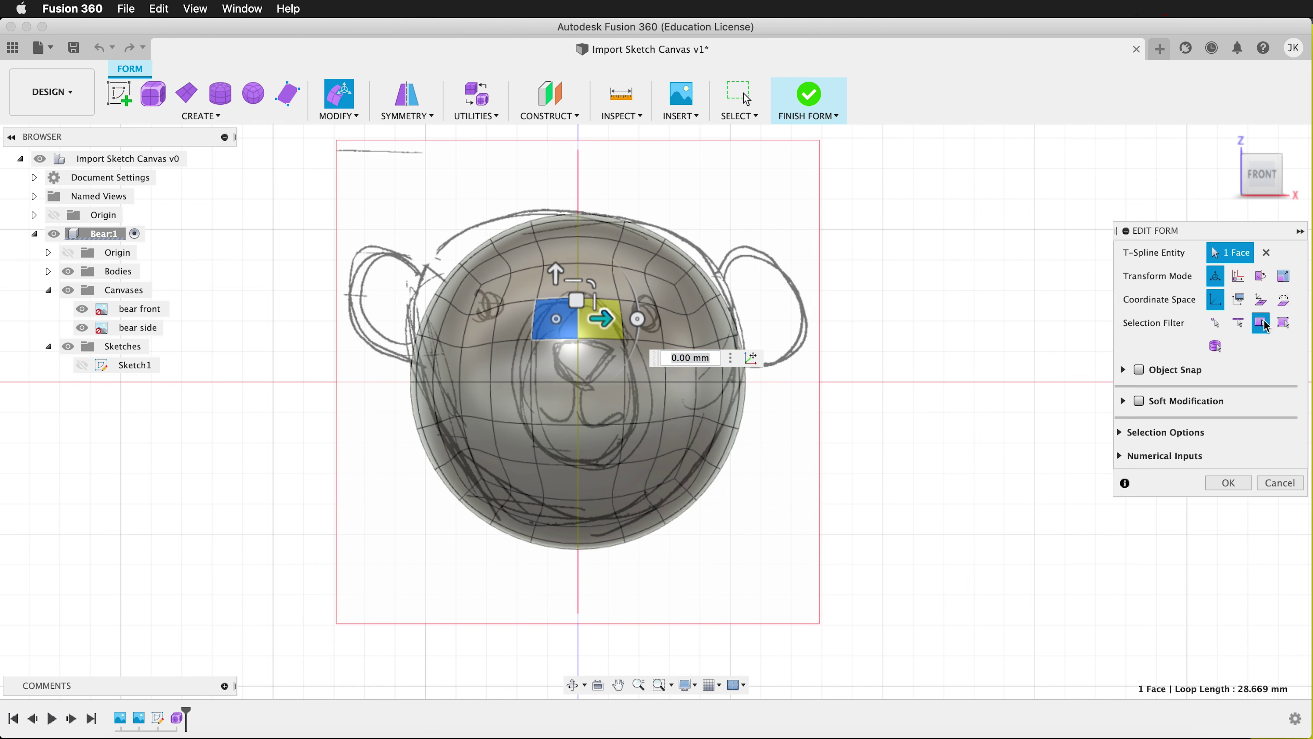
click(883, 239)
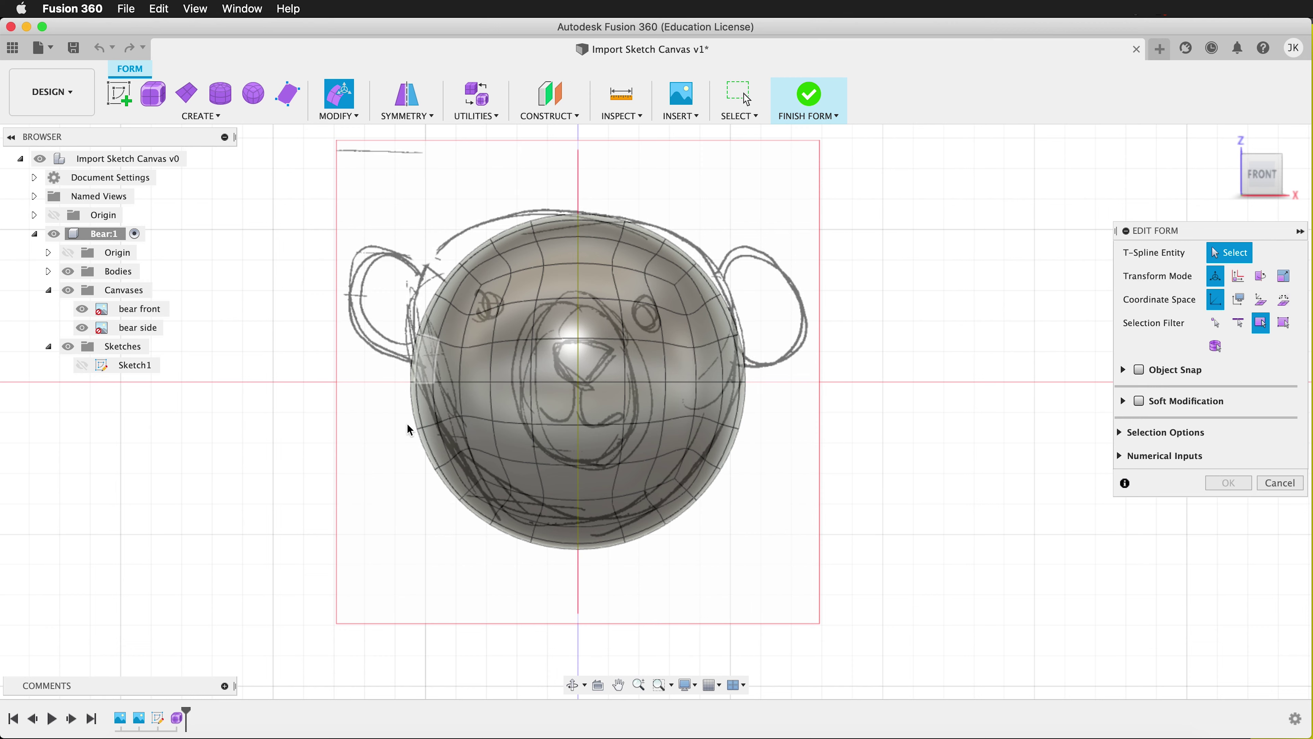
drag(359, 211, 514, 583)
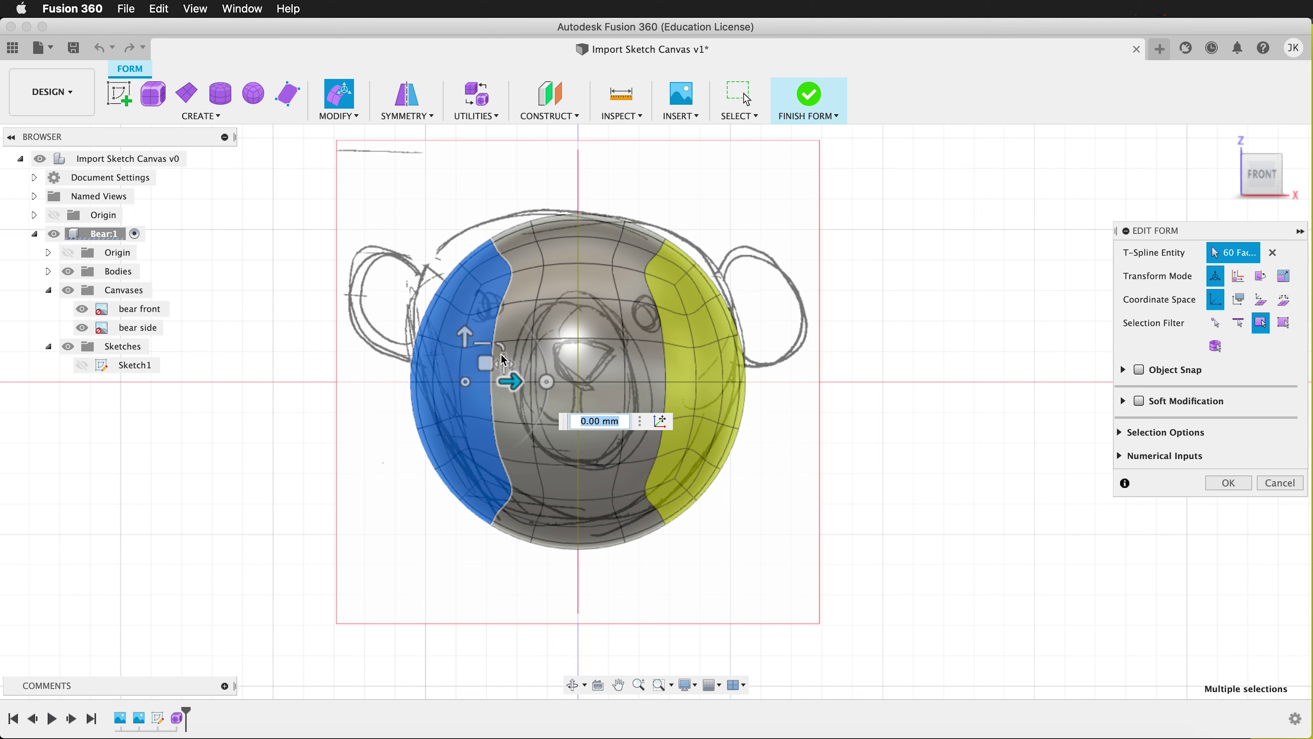
drag(550, 383, 543, 366)
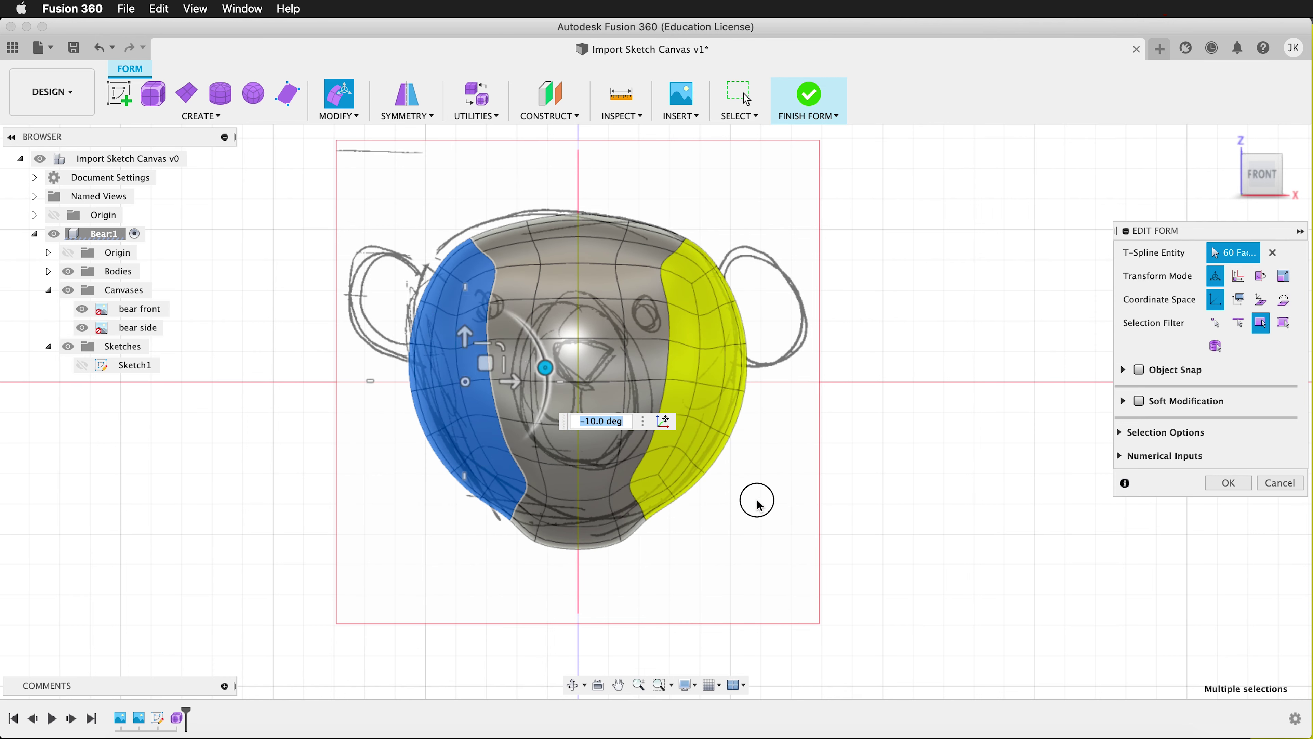
Scale the chin faces to 0.904 and move the top faces down to flatten the crown.
drag(454, 453, 664, 552)
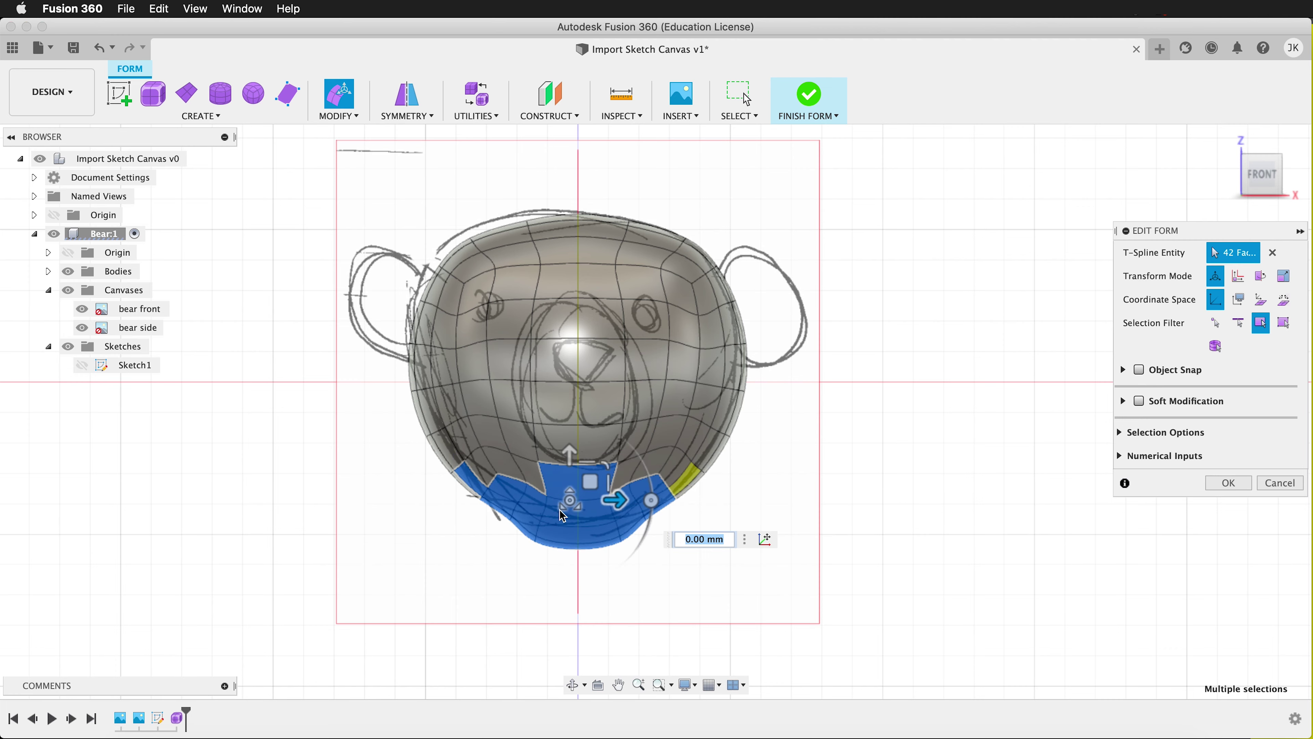
drag(568, 500, 565, 489)
click(418, 163)
drag(403, 181, 797, 308)
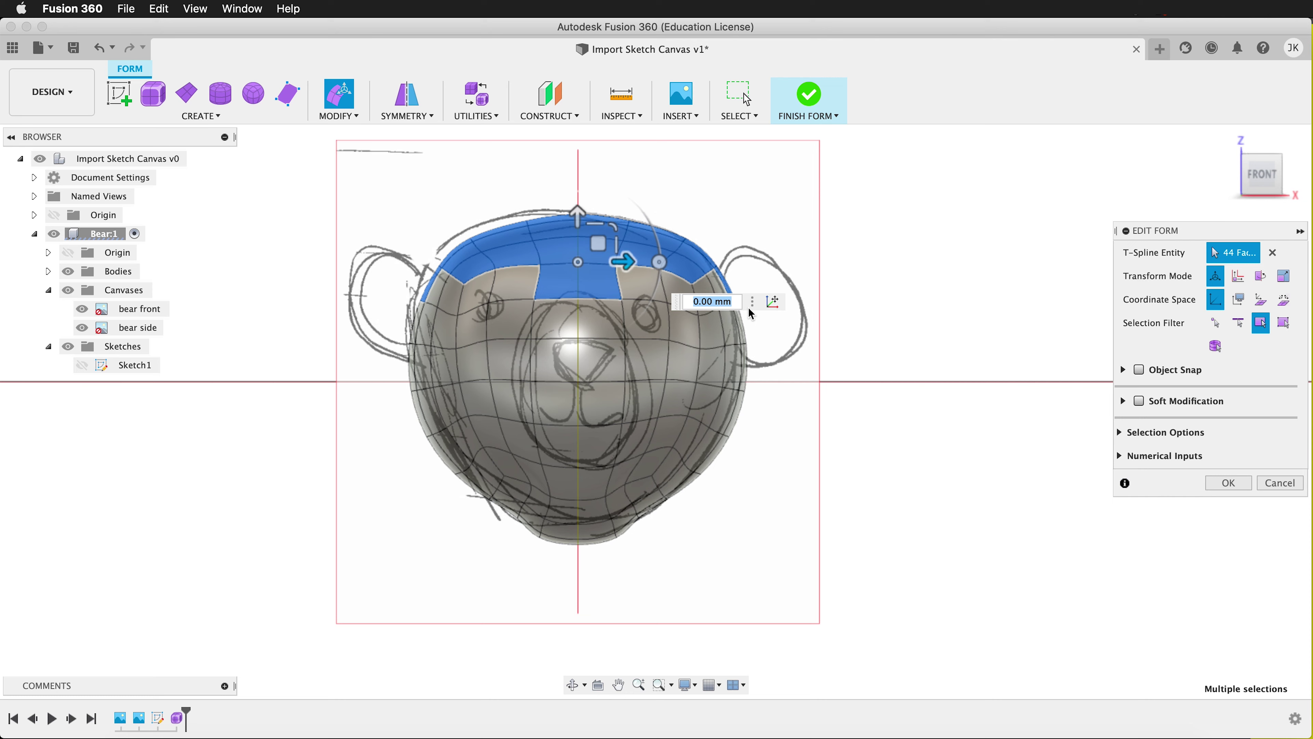
drag(606, 242, 602, 241)
click(1065, 290)
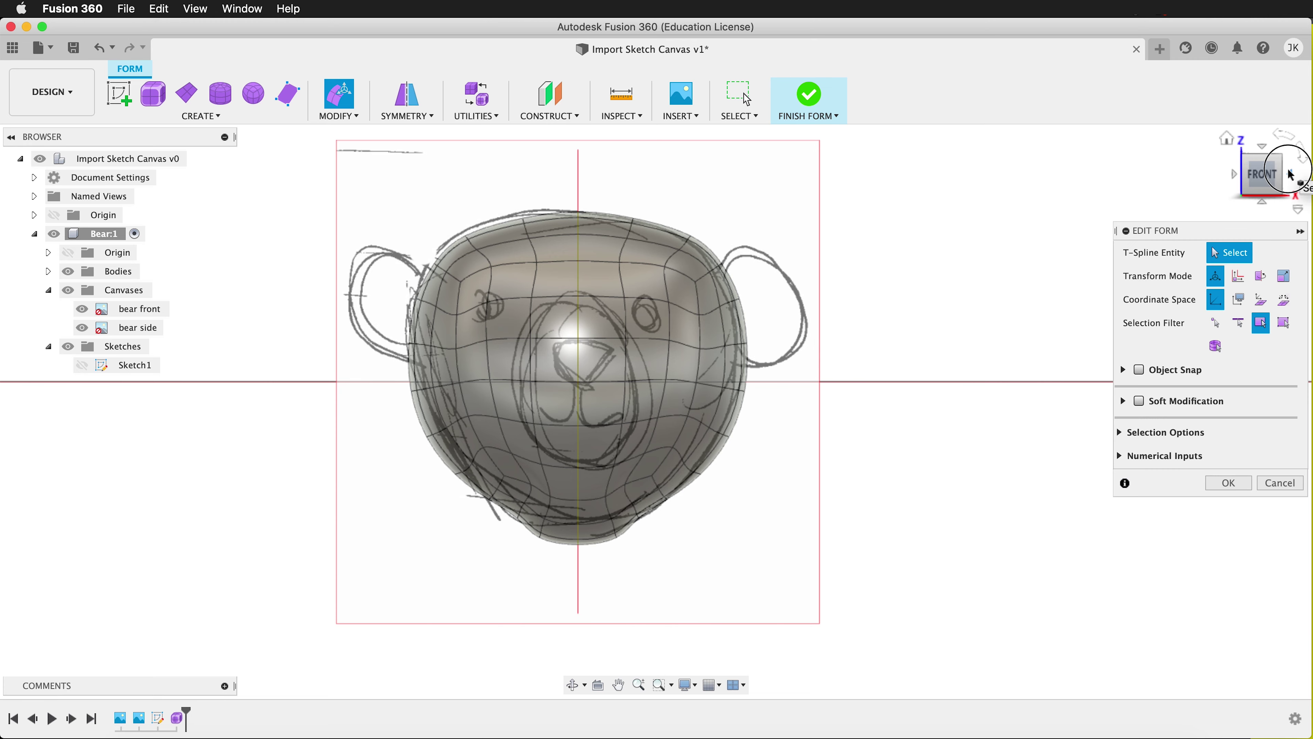
From the right view, pull in the back faces and fit the bottom faces to the side sketch.
click(1286, 173)
drag(900, 182, 736, 547)
drag(790, 359, 767, 362)
click(506, 528)
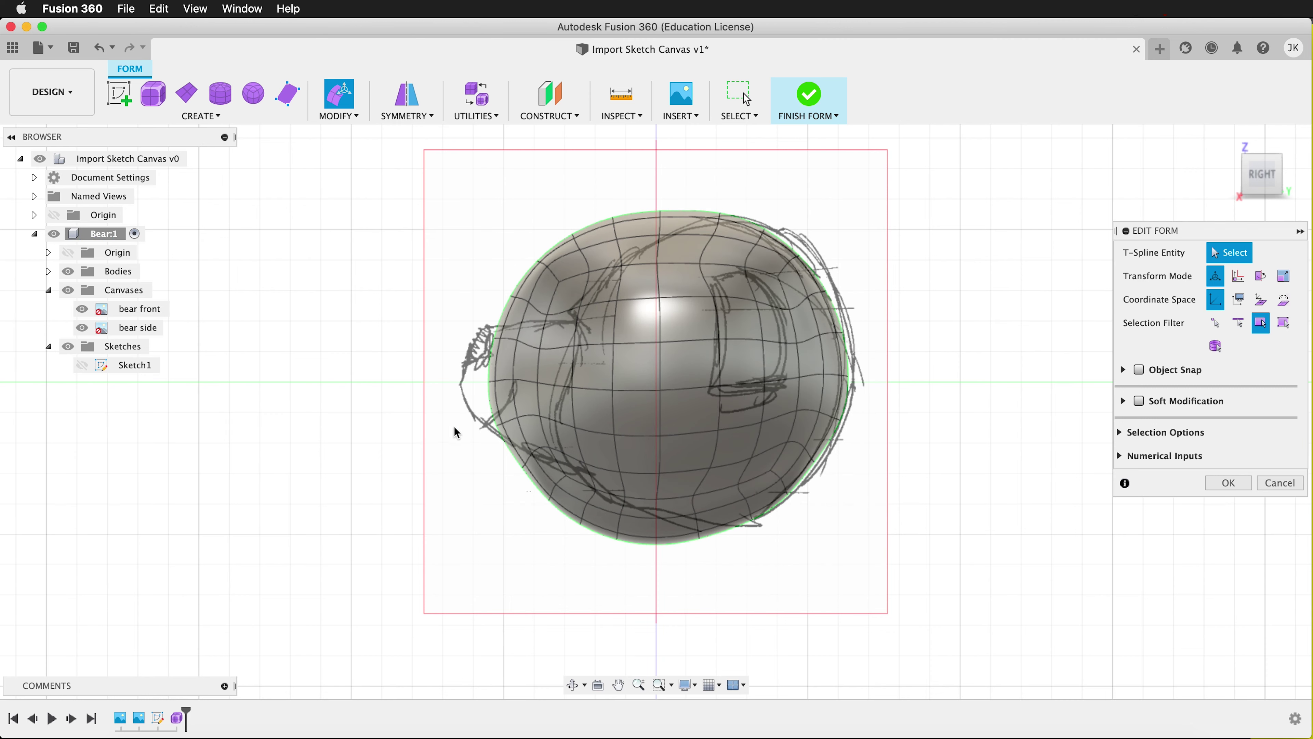
drag(455, 432, 777, 618)
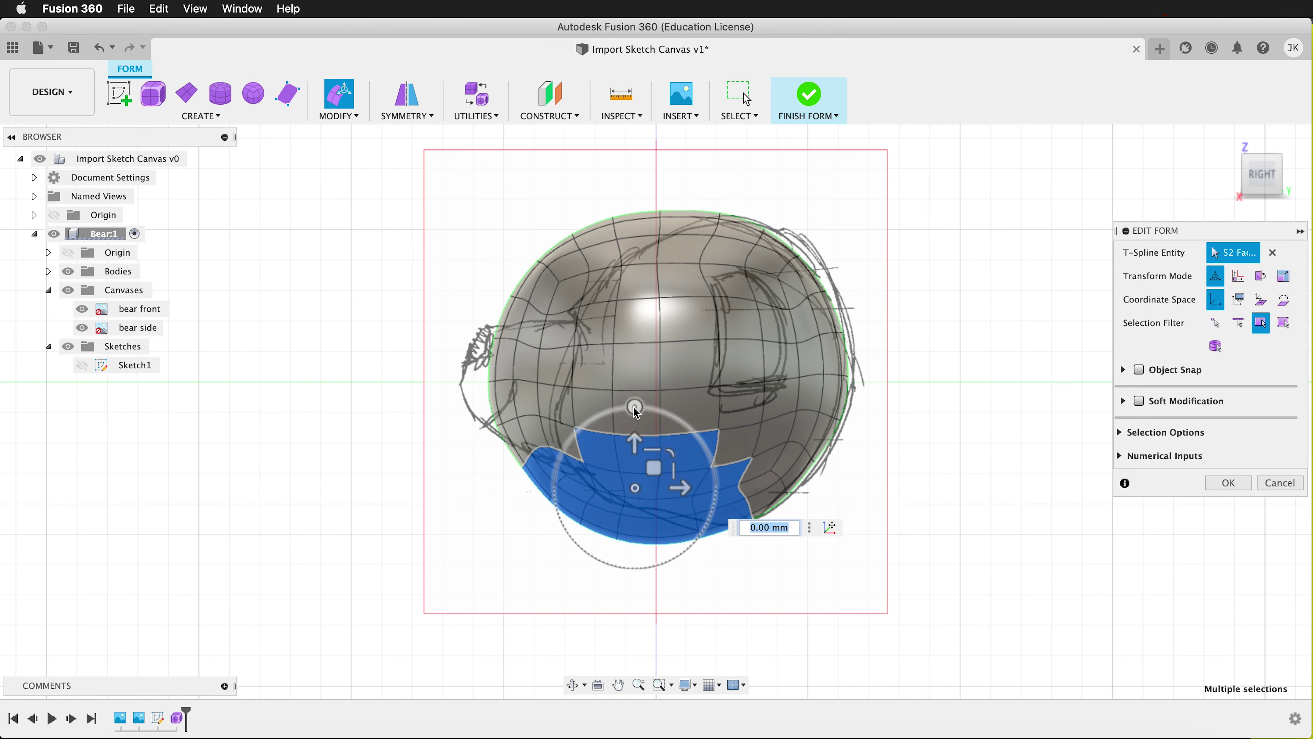
drag(636, 413, 649, 410)
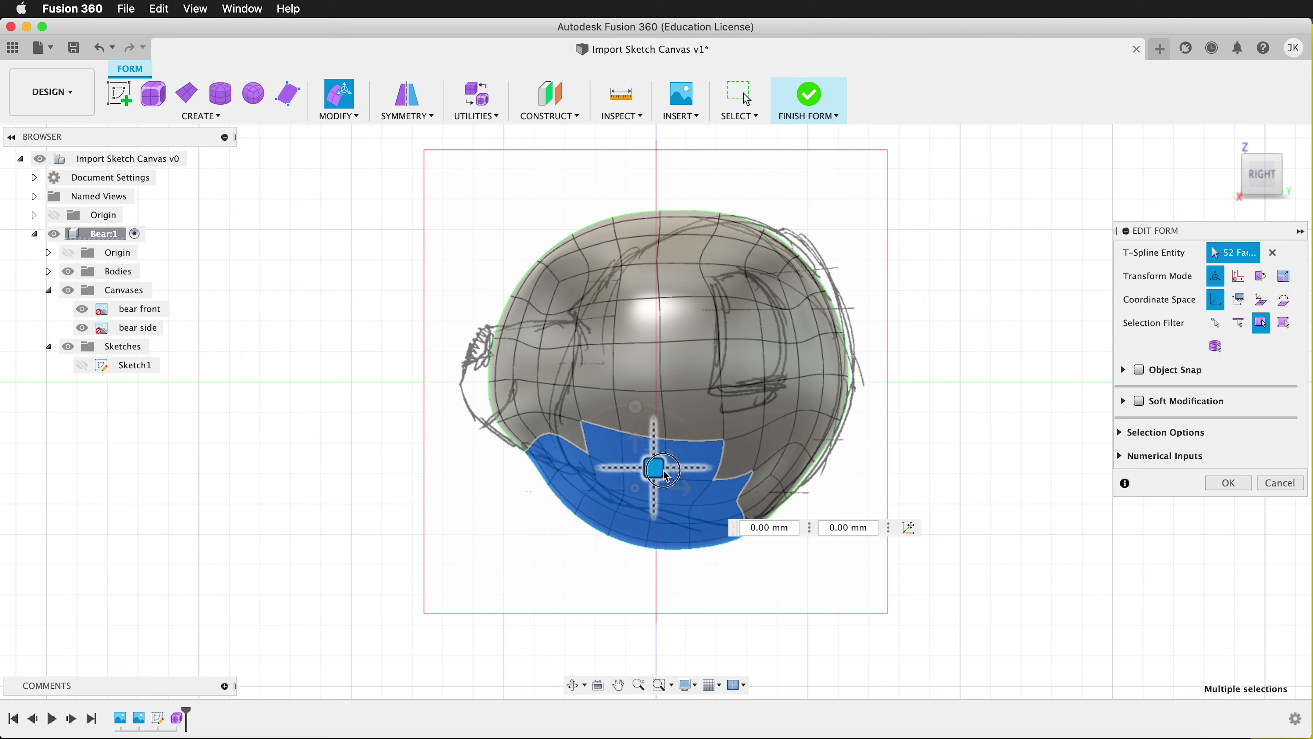
drag(664, 475, 677, 461)
Tilt the top faces toward the sketch and push the front faces out into a snout.
drag(452, 169, 723, 302)
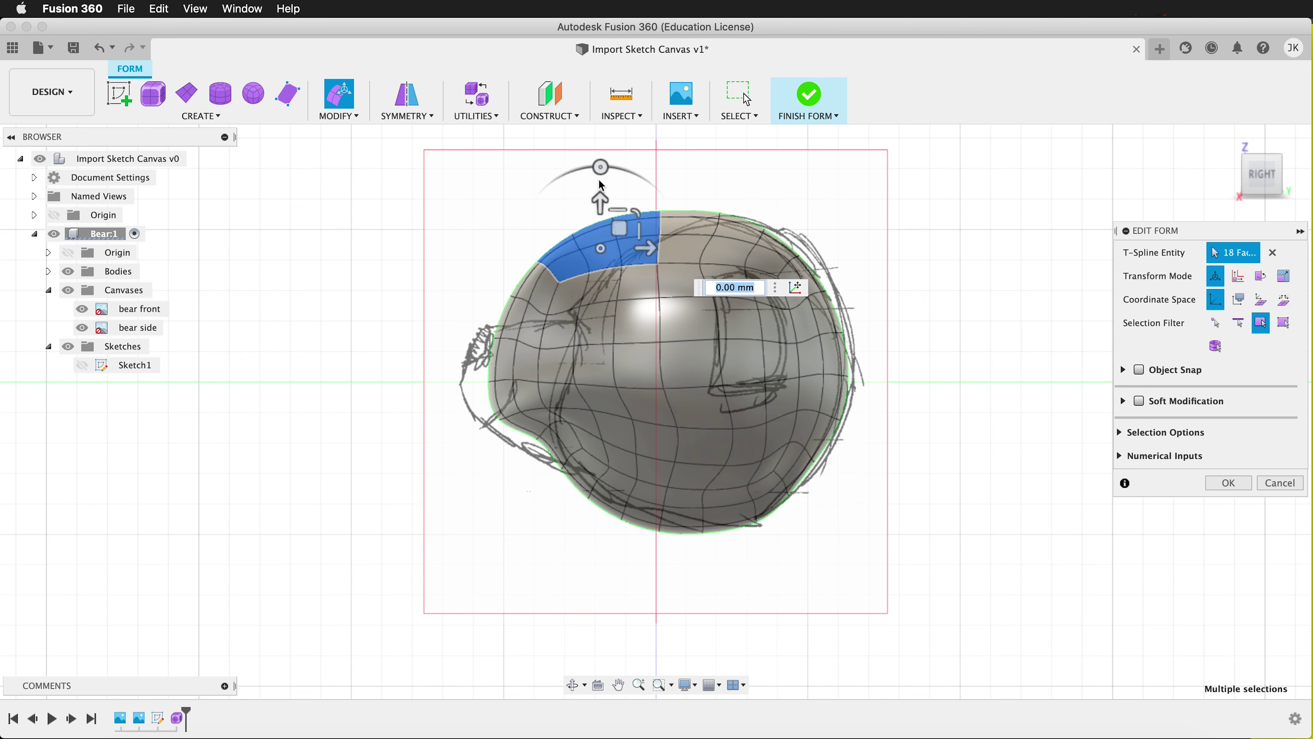
drag(599, 184, 639, 239)
click(378, 252)
drag(390, 243, 580, 504)
drag(576, 345, 547, 363)
click(926, 301)
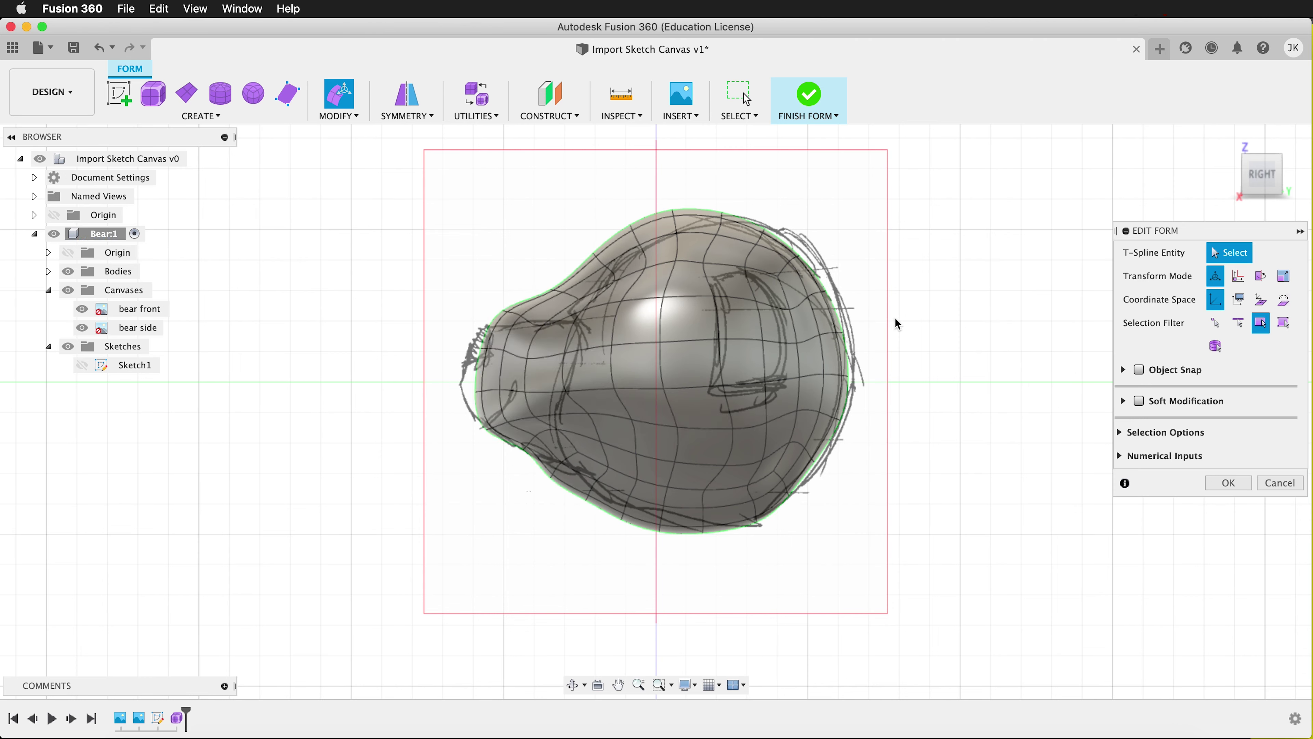
Orbit around to check the sculpted head, then commit the form edits.
shift+middle_drag(949, 346, 998, 355)
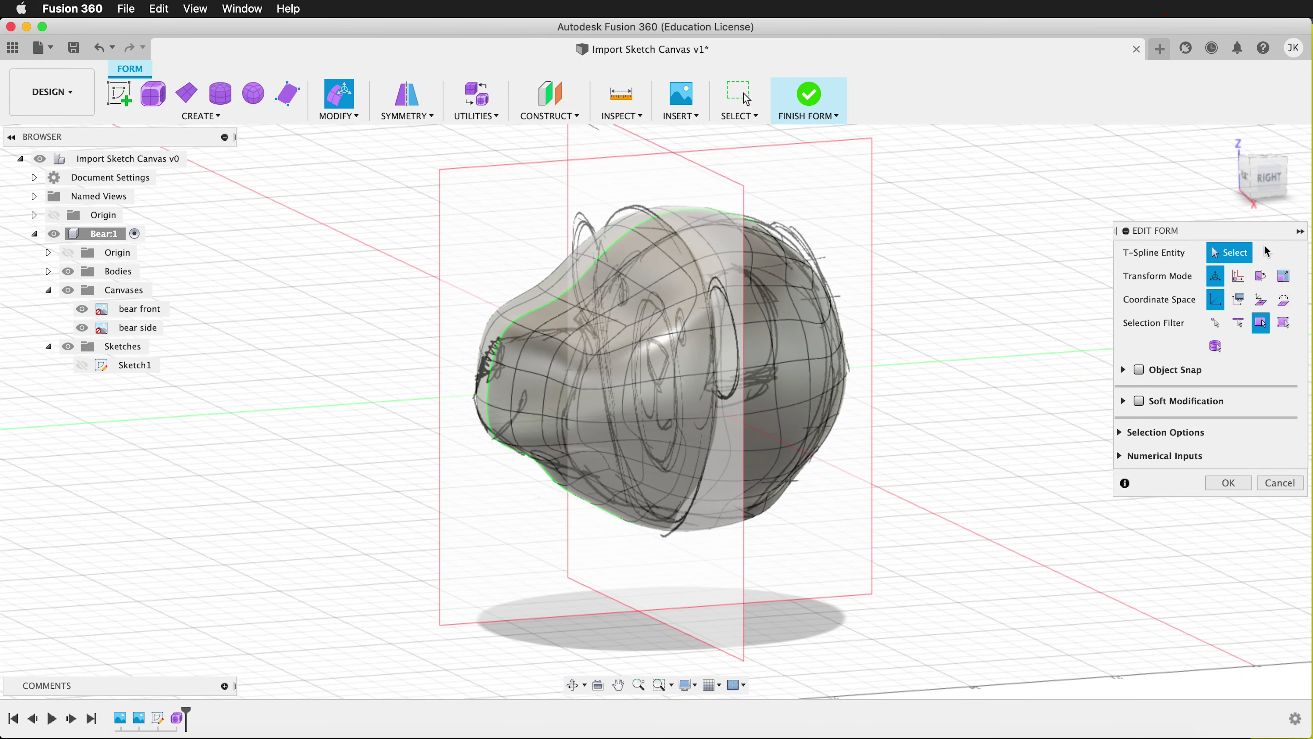
shift+middle_drag(249, 345, 320, 304)
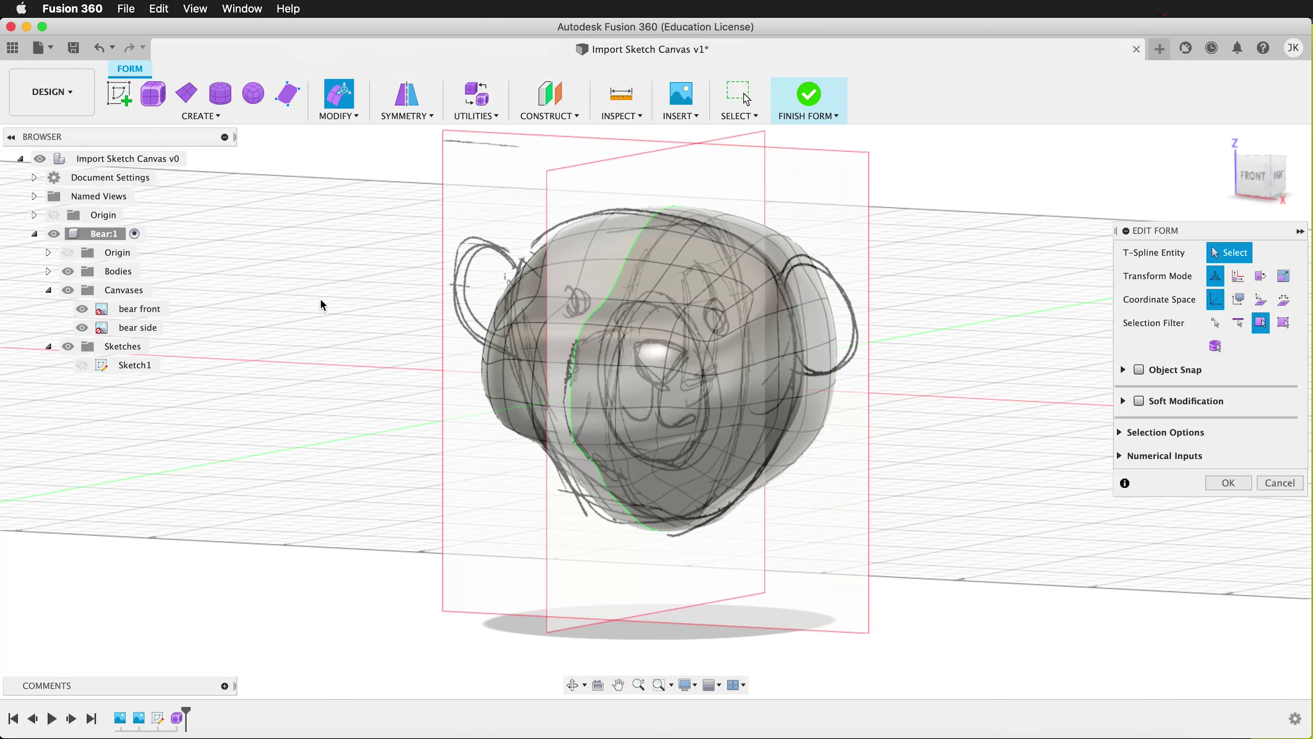
shift+middle_drag(961, 193, 1019, 228)
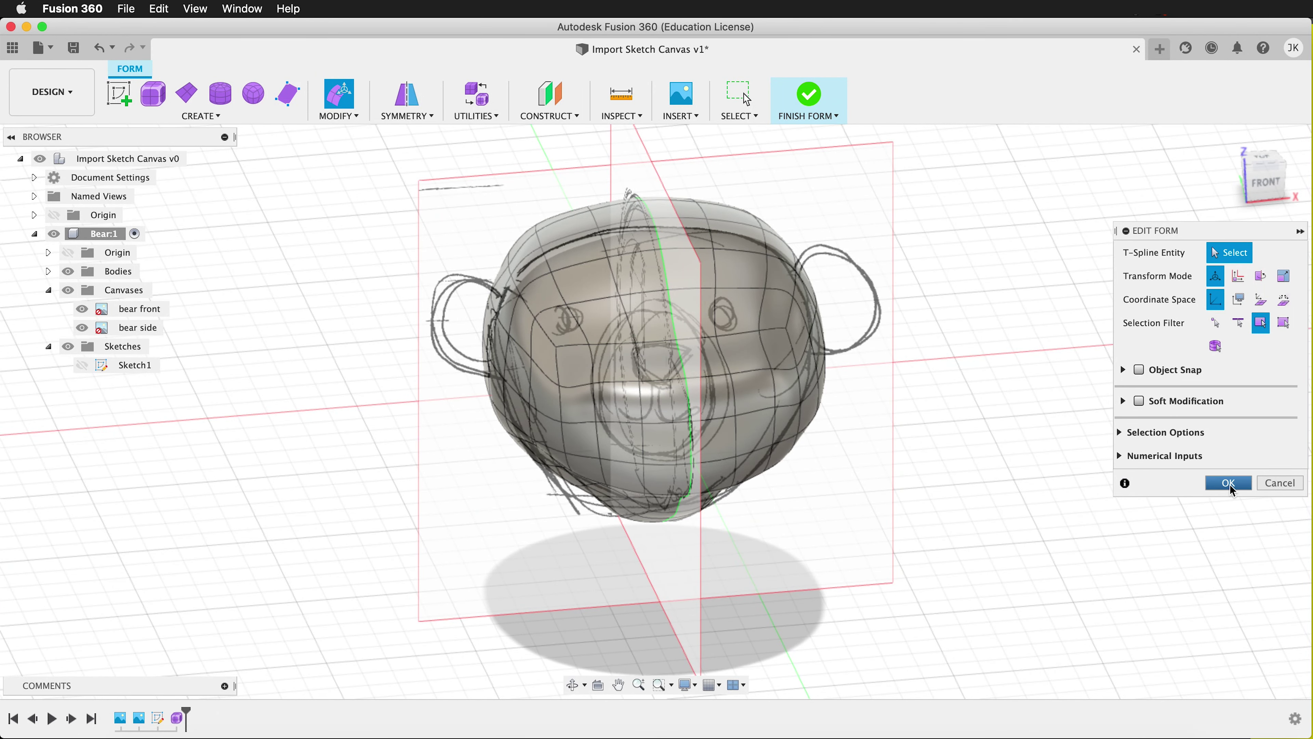
click(1265, 180)
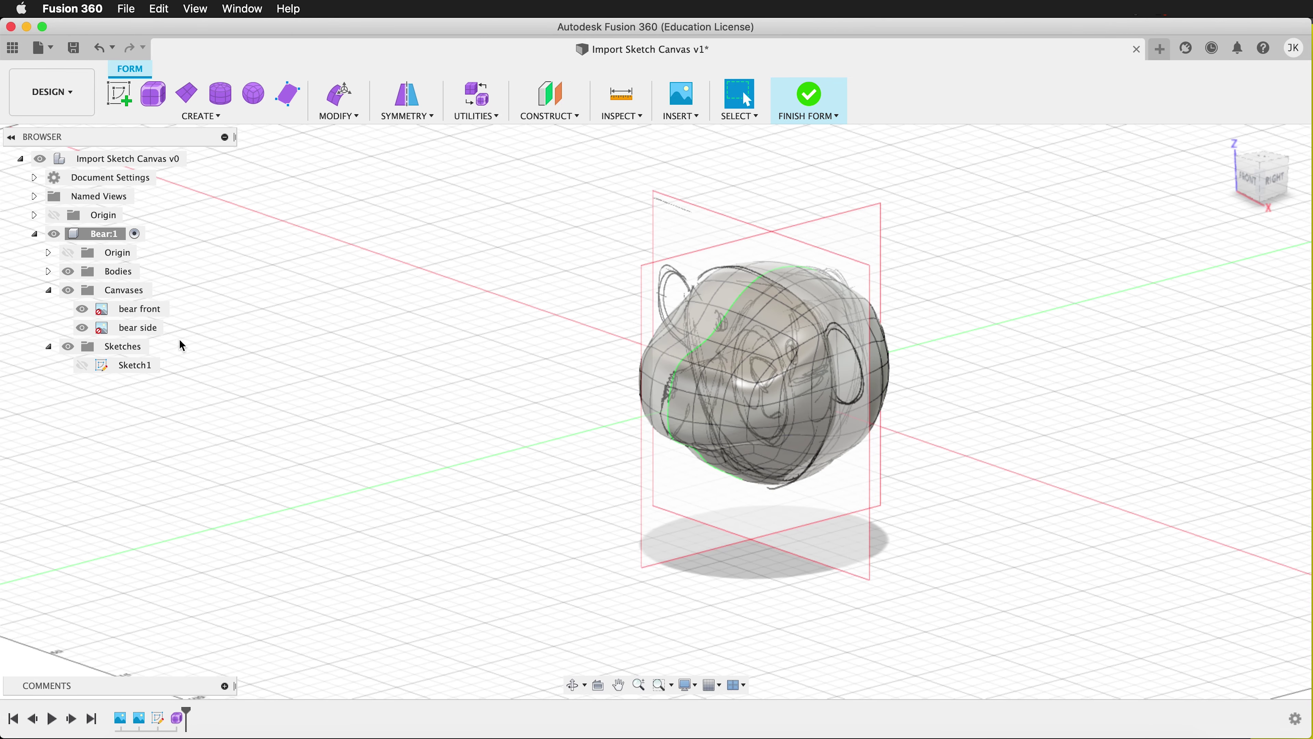
Move the bear front canvas 70 mm along Y, then view the bear at three-quarters.
click(148, 310)
right_click(149, 309)
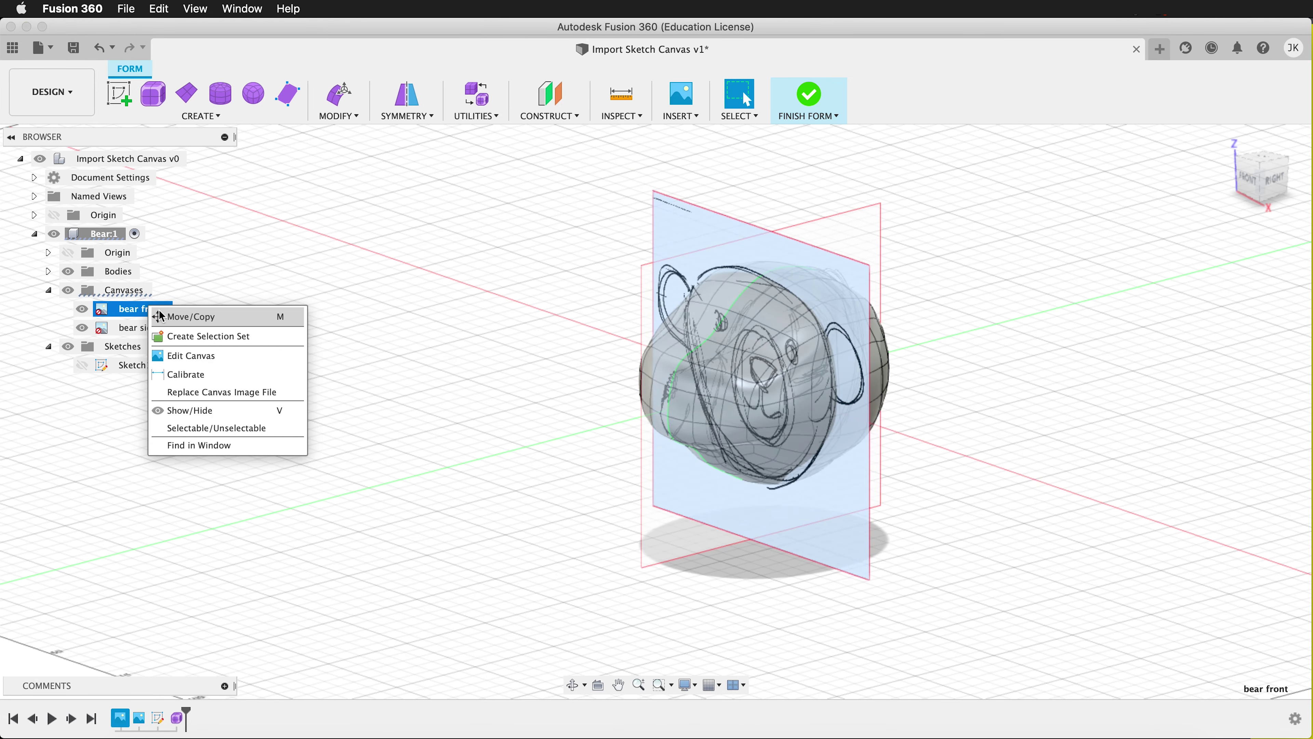
click(189, 316)
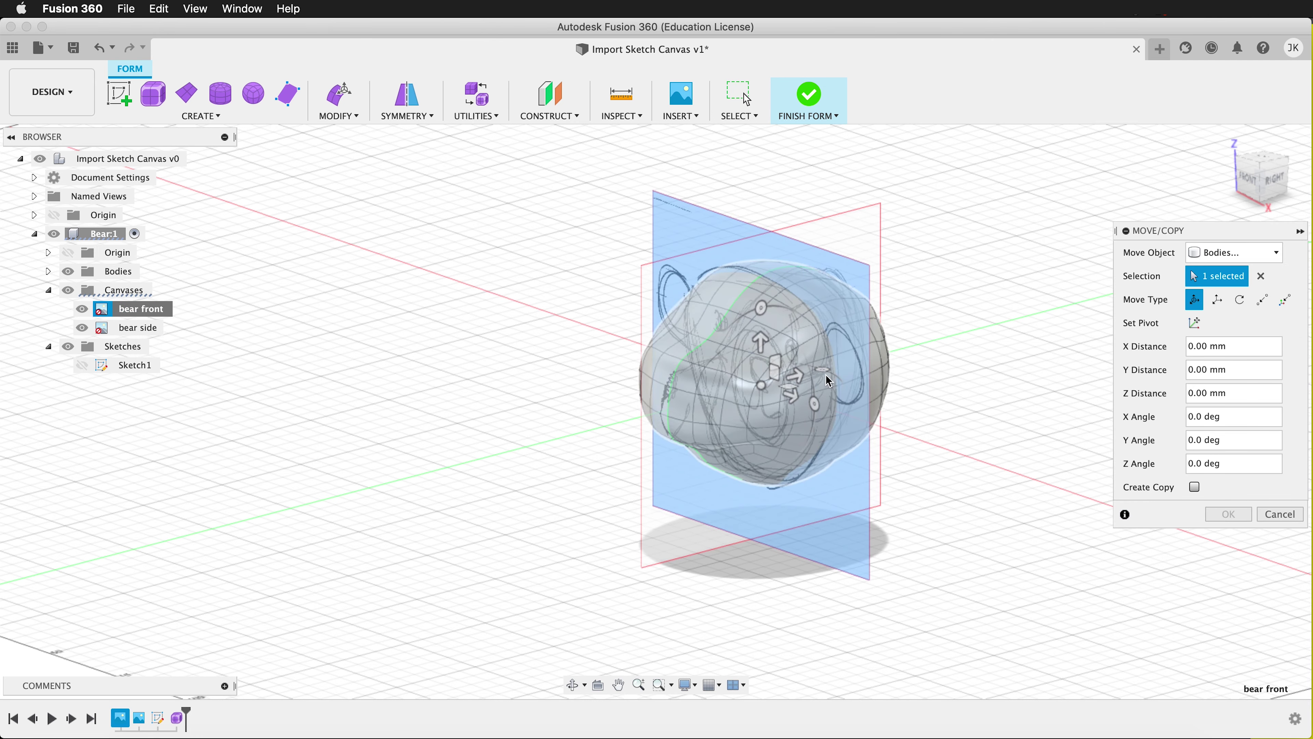
drag(793, 372, 996, 370)
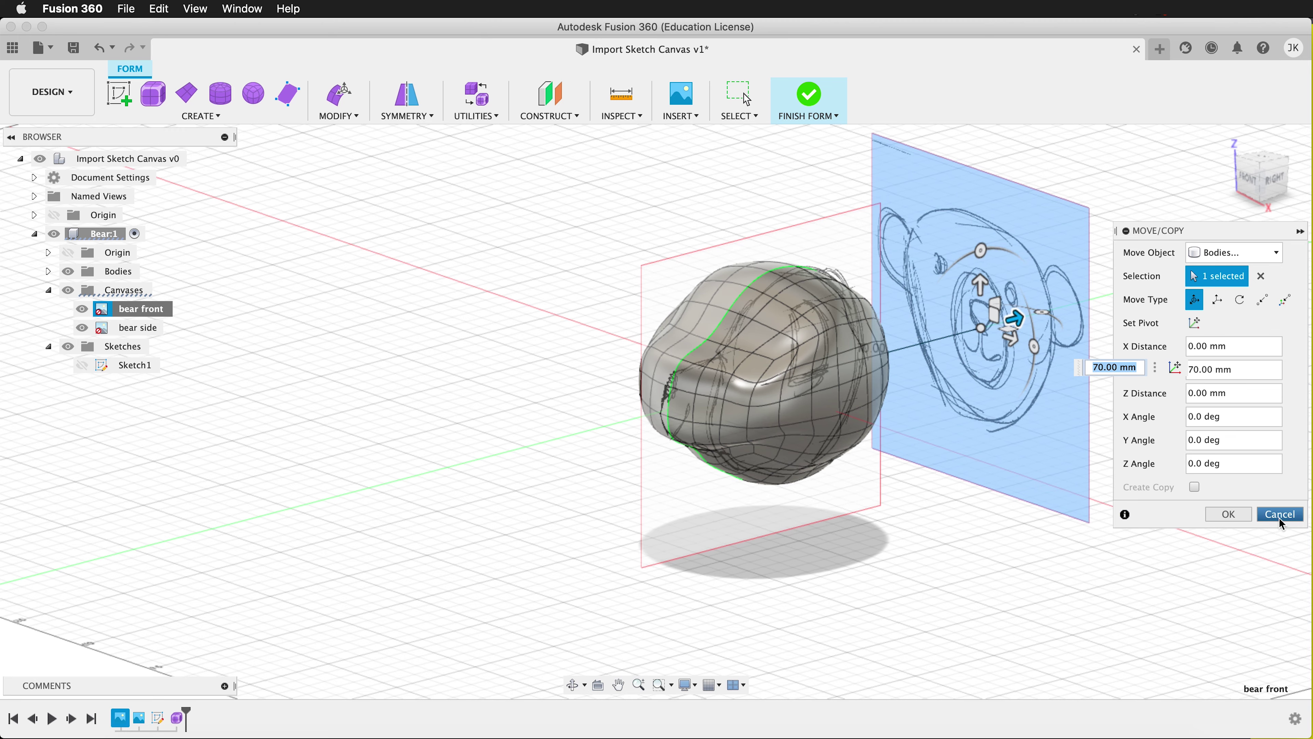
click(1229, 513)
click(1245, 181)
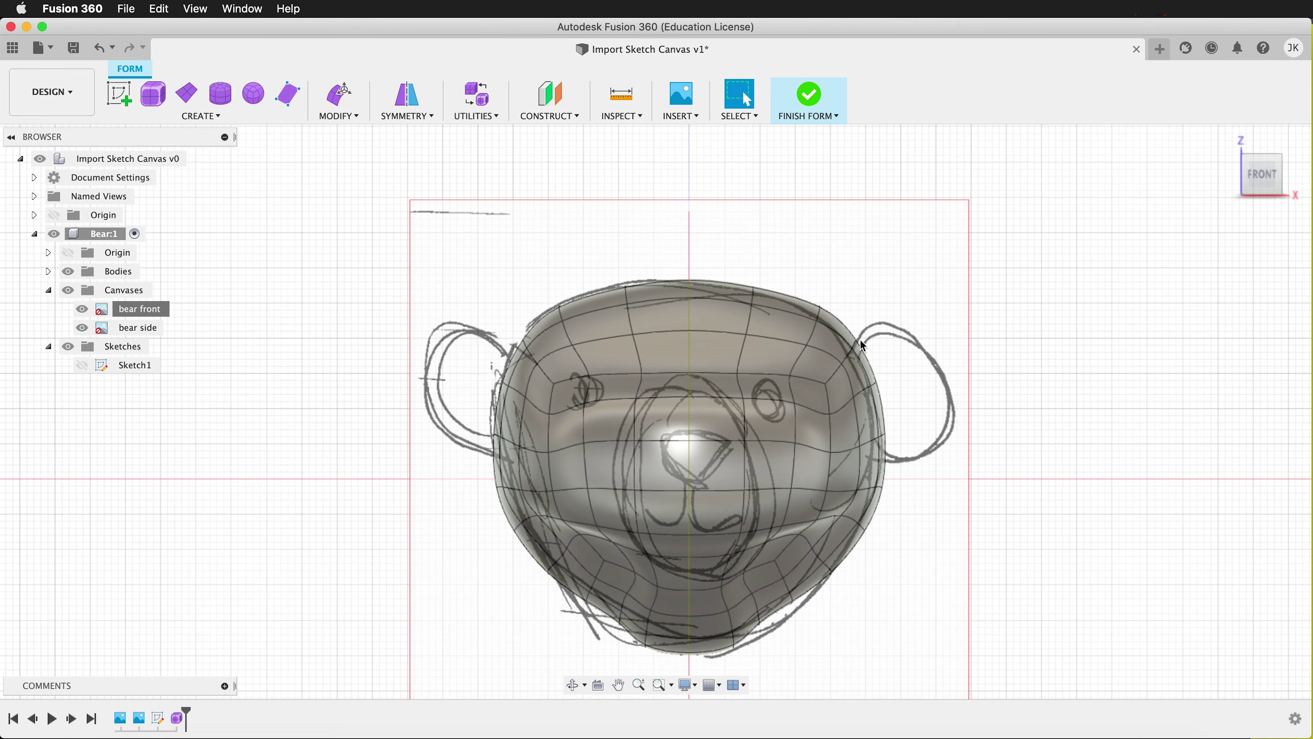
shift+middle_drag(966, 342, 523, 458)
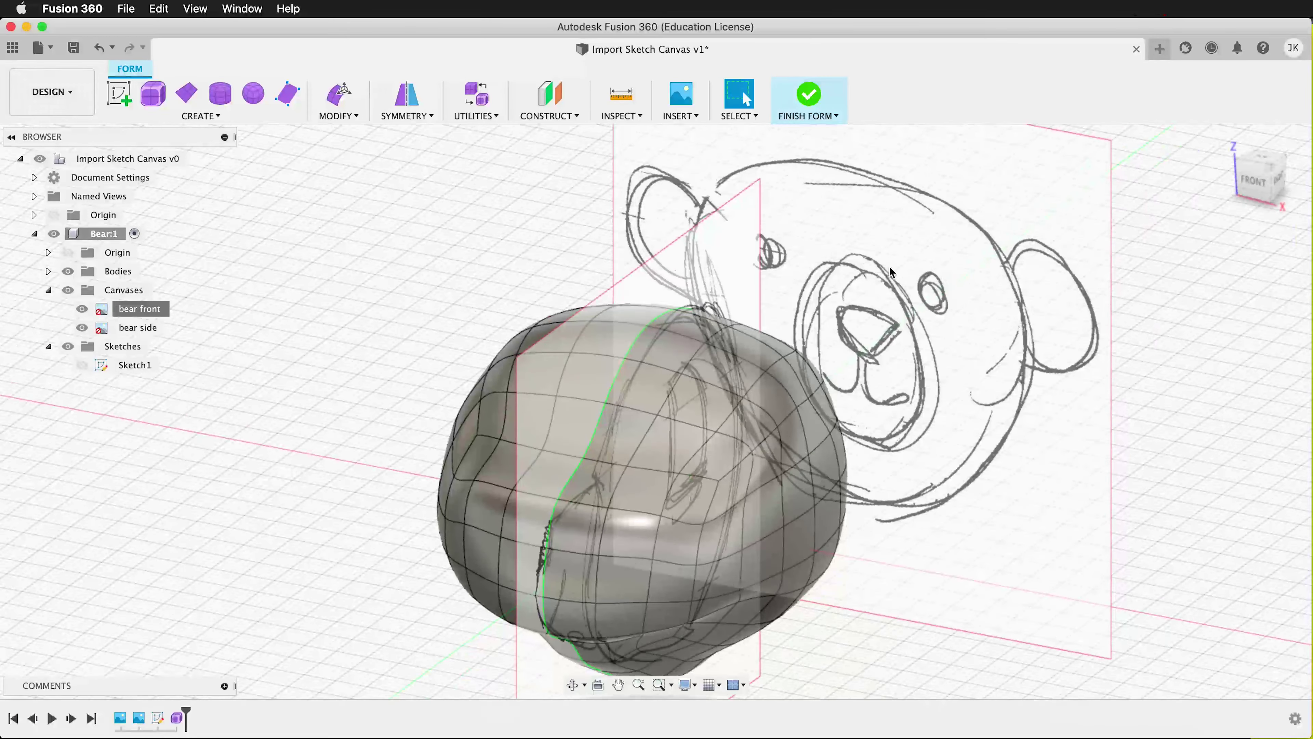
scroll(522, 457, down, 5)
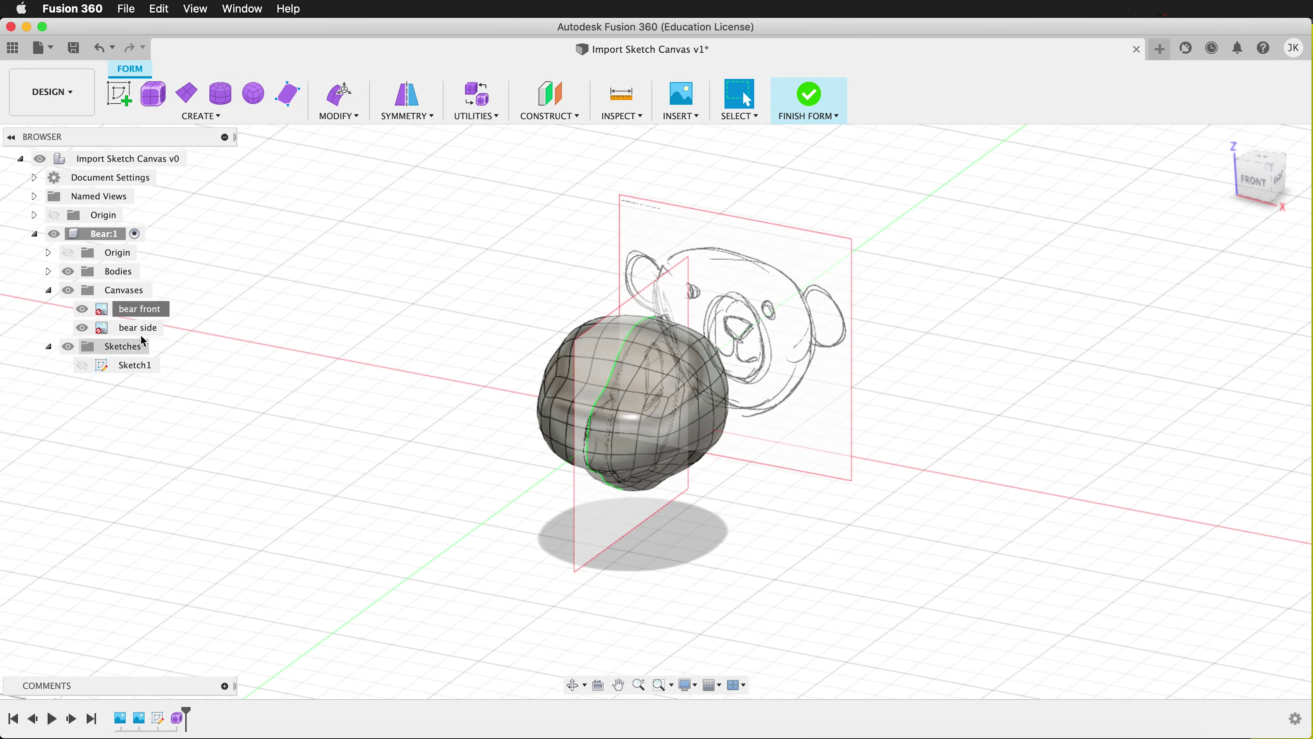
Move the bear side canvas -60 mm in Y with Move/Copy.
click(140, 327)
right_click(148, 333)
click(165, 336)
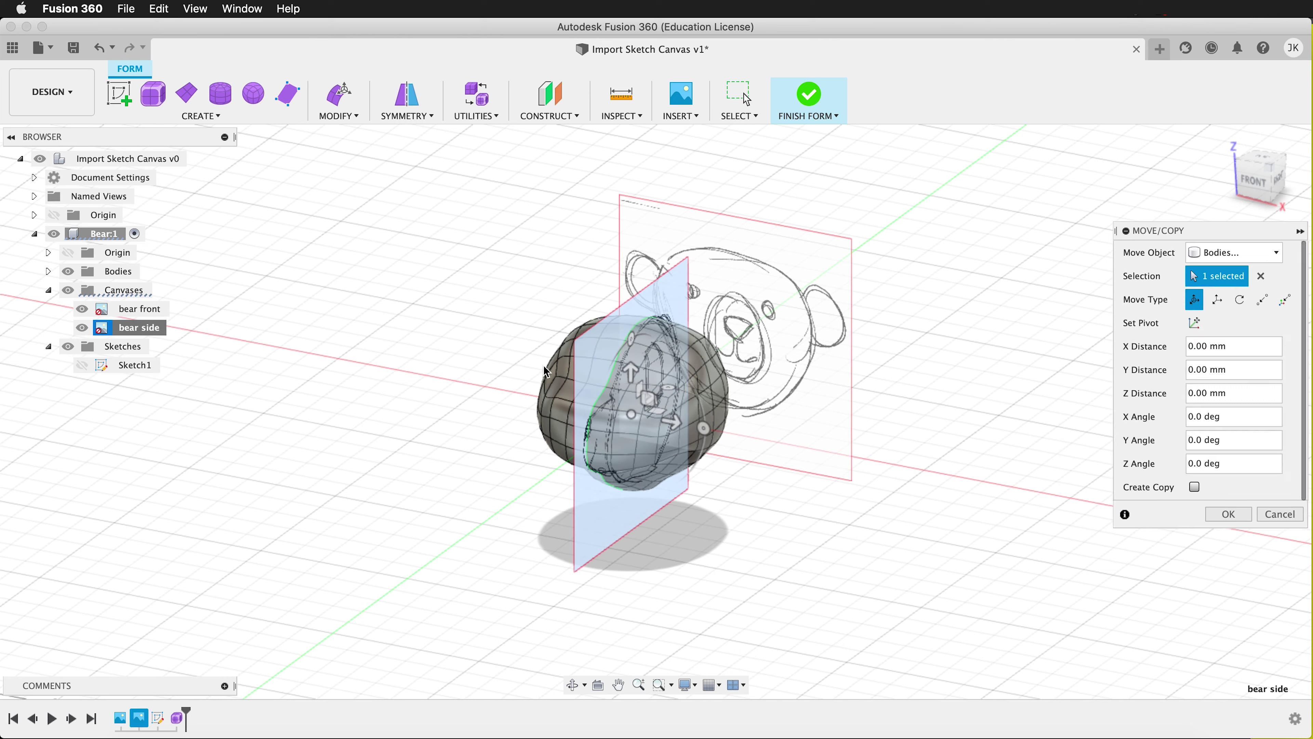
drag(683, 424, 497, 389)
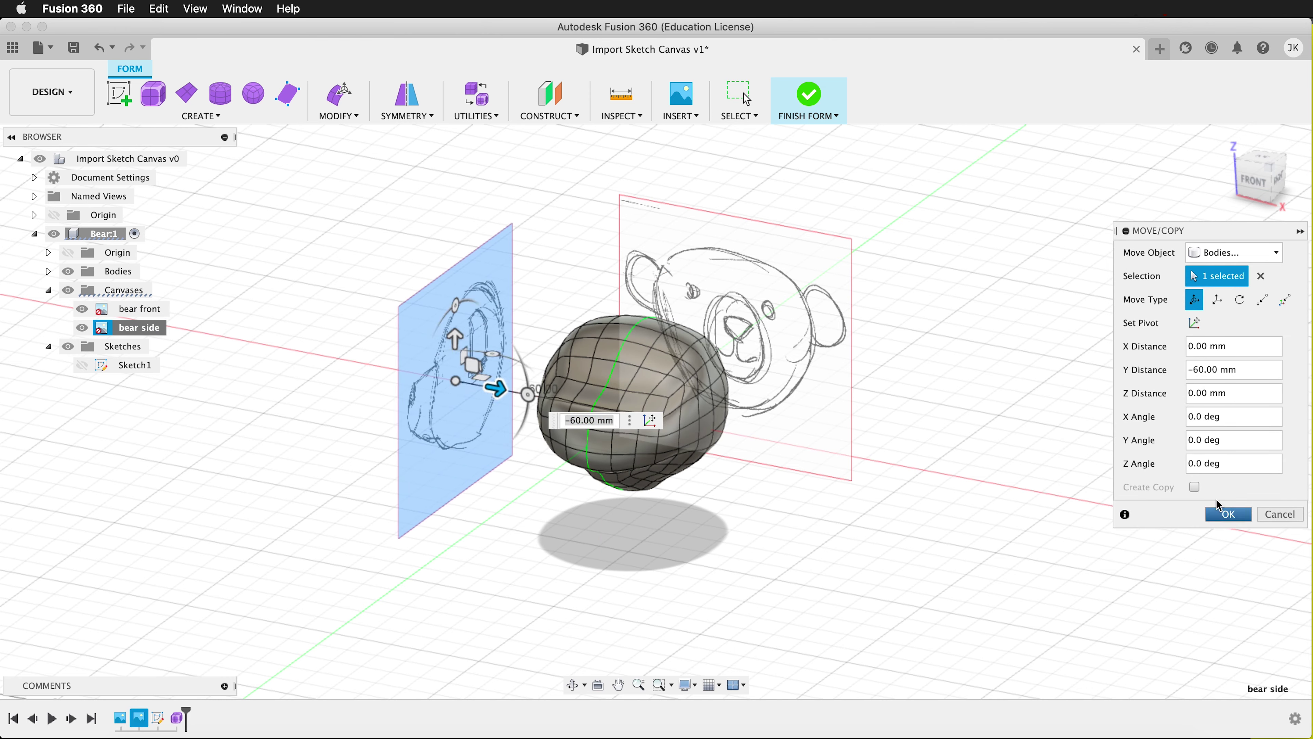
click(1228, 514)
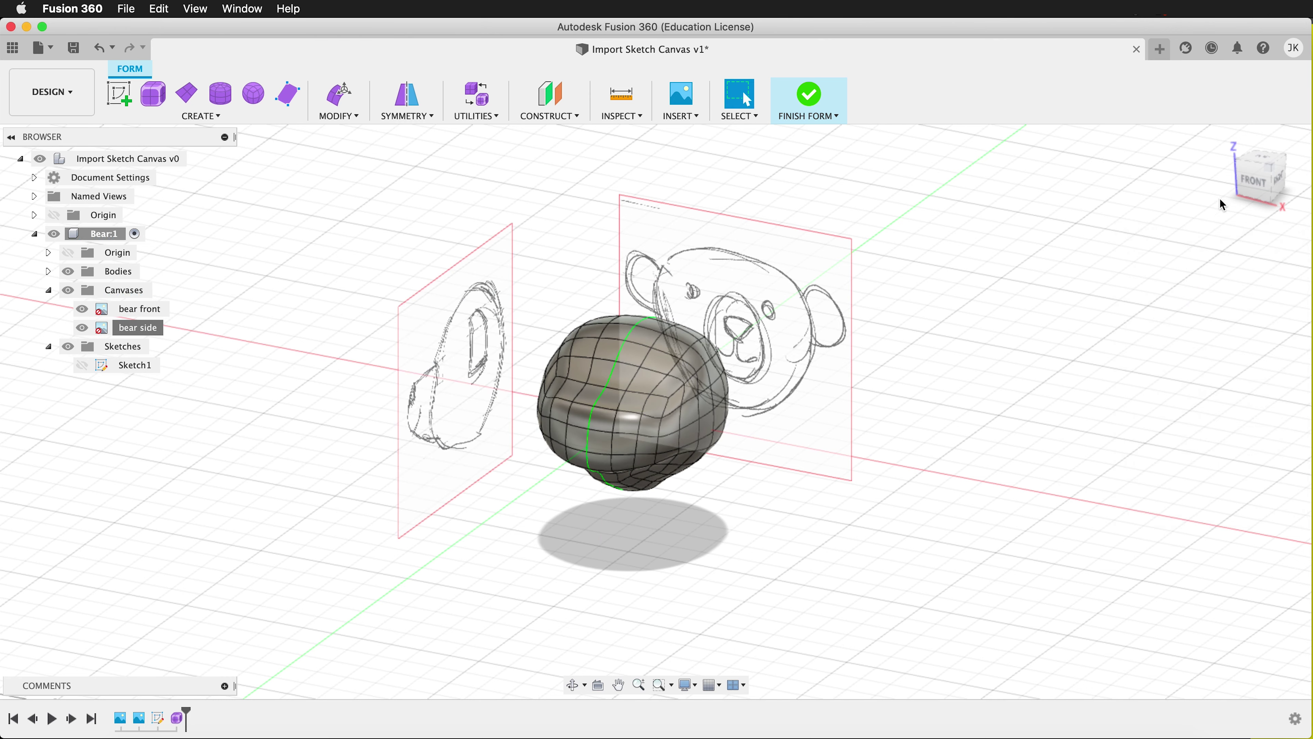
Check from the front and right views that neither canvas overlaps the head.
click(1253, 179)
scroll(540, 405, up, 3)
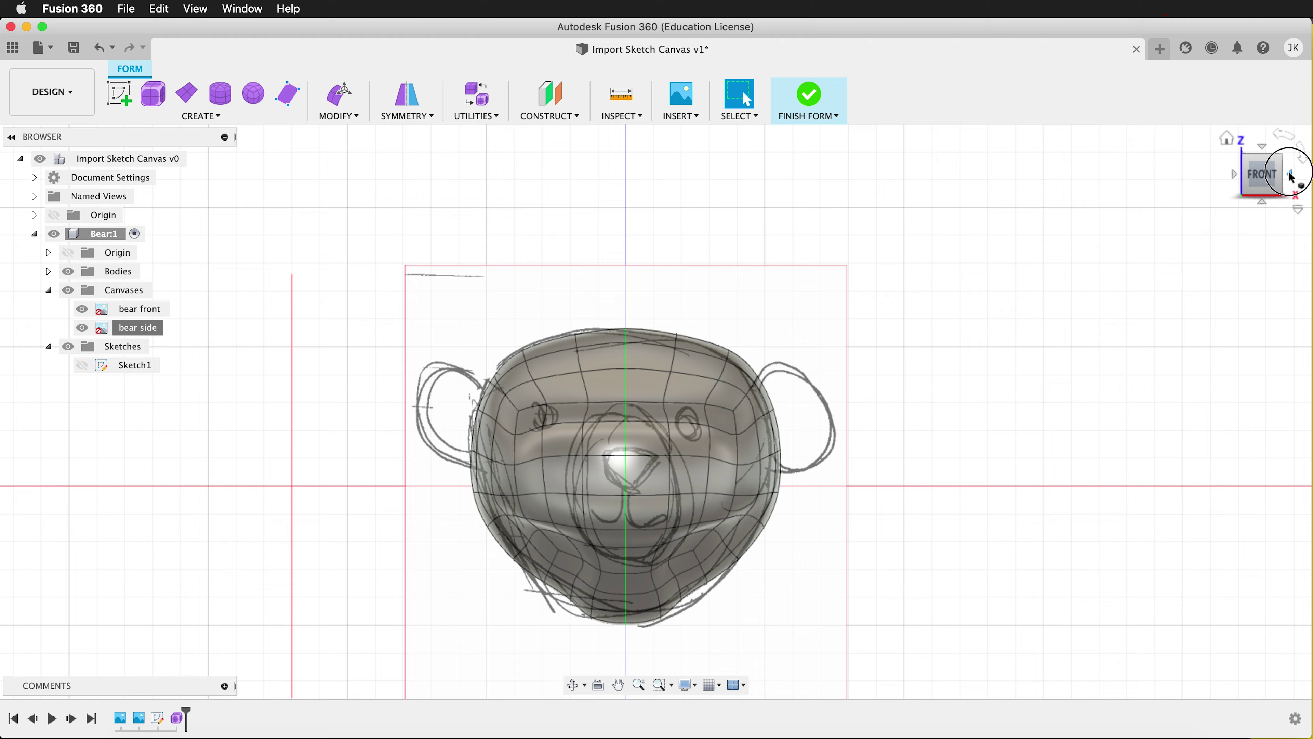
click(1290, 177)
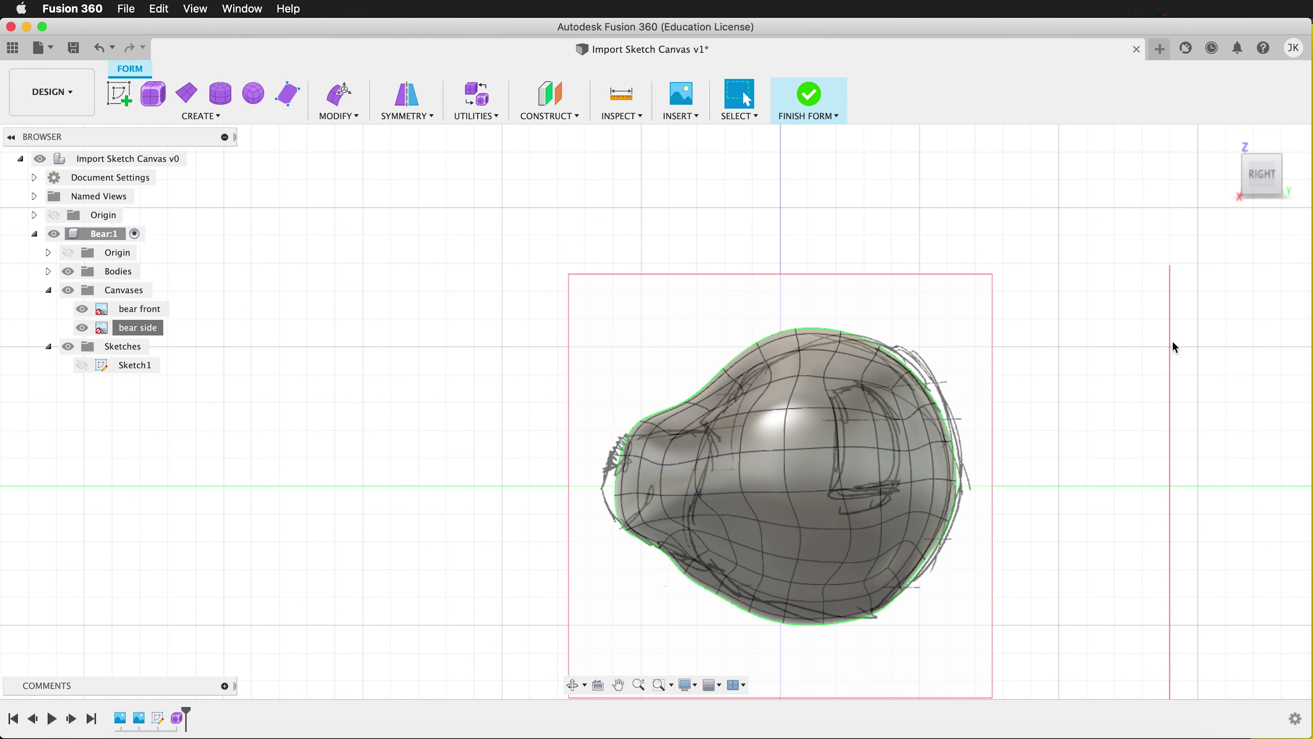